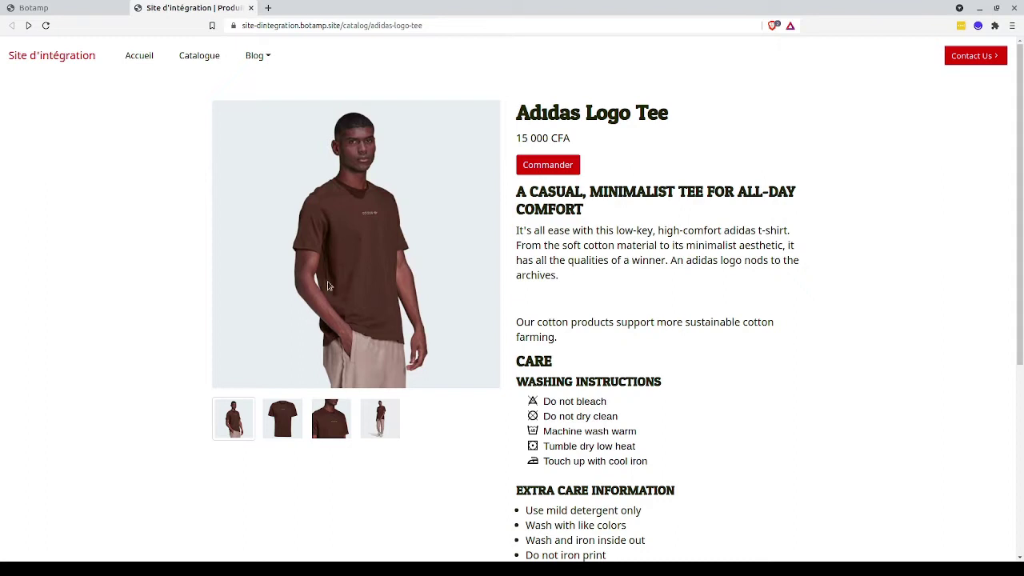
View the Adidas Logo Tee's second photo and open the site's E-commerce configuration in the Botamp admin.
{"action": "left_click", "coordinate": [265, 422]}
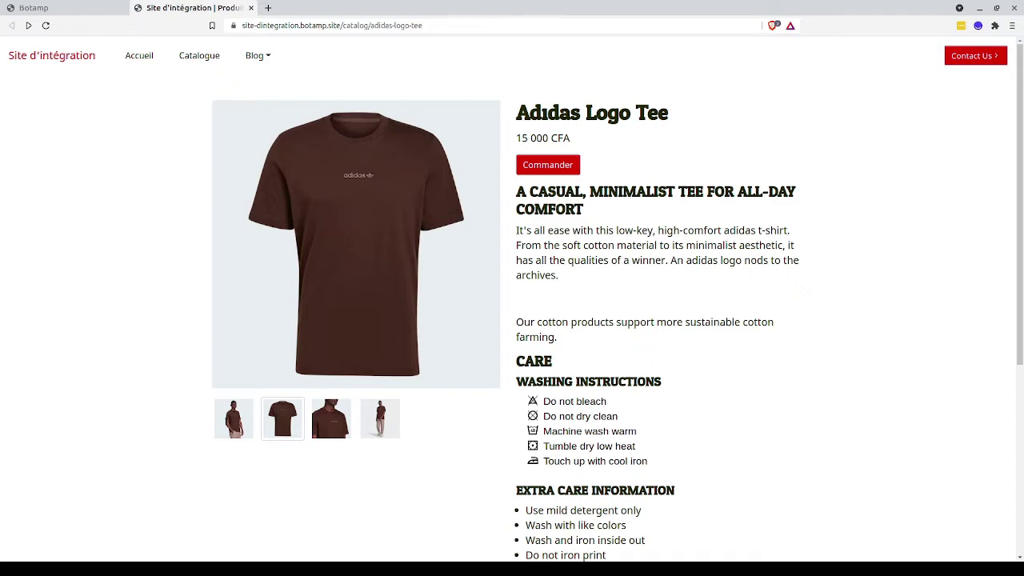
{"action": "left_click", "coordinate": [78, 9]}
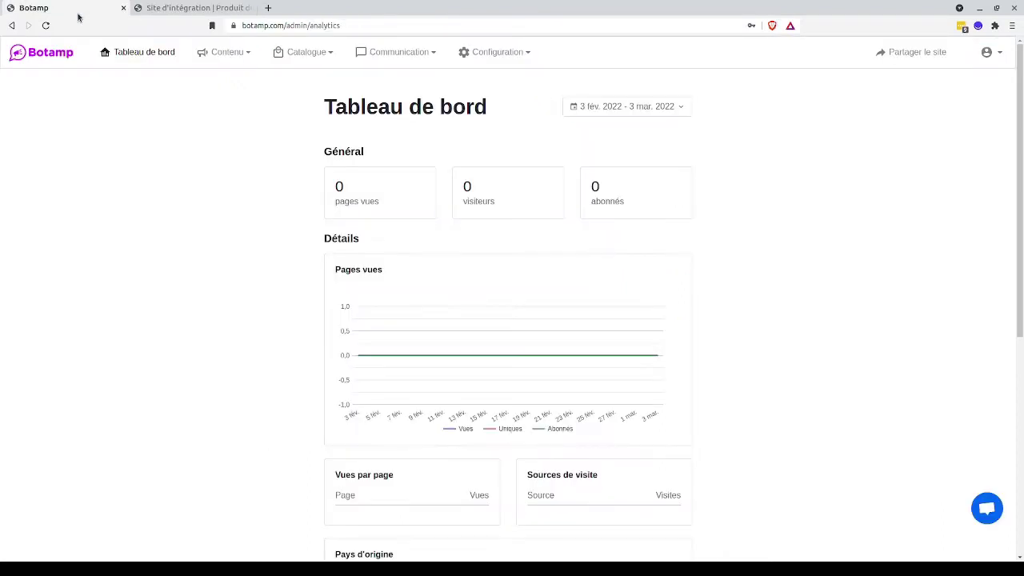
{"action": "mouse_move", "coordinate": [491, 61]}
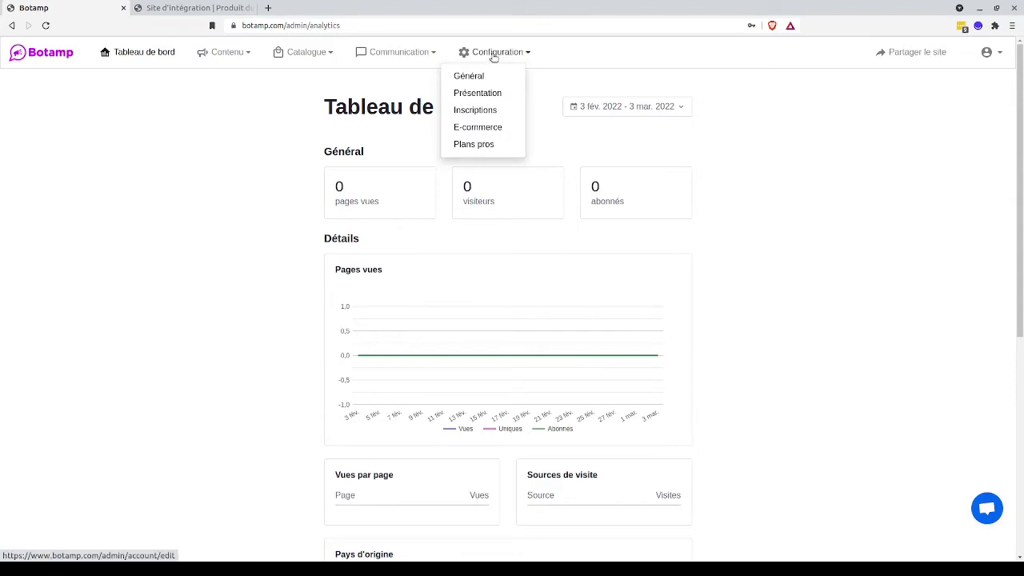
{"action": "left_click", "coordinate": [483, 130]}
Examine the e-commerce settings and the payment services that can be connected.
{"action": "scroll", "coordinate": [788, 285], "scroll_direction": "down", "scroll_amount": 2}
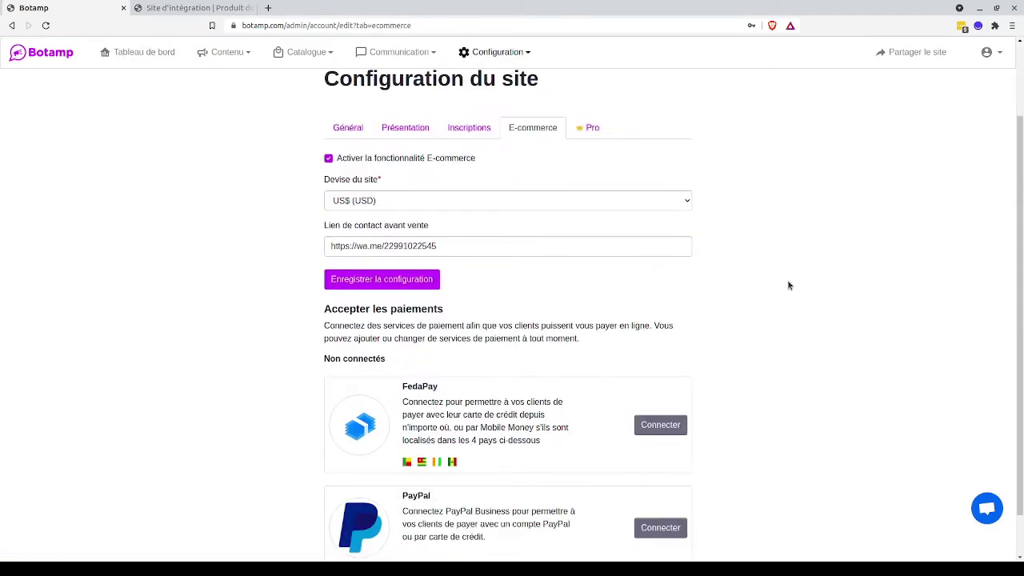
{"action": "scroll", "coordinate": [788, 285], "scroll_direction": "down", "scroll_amount": 1}
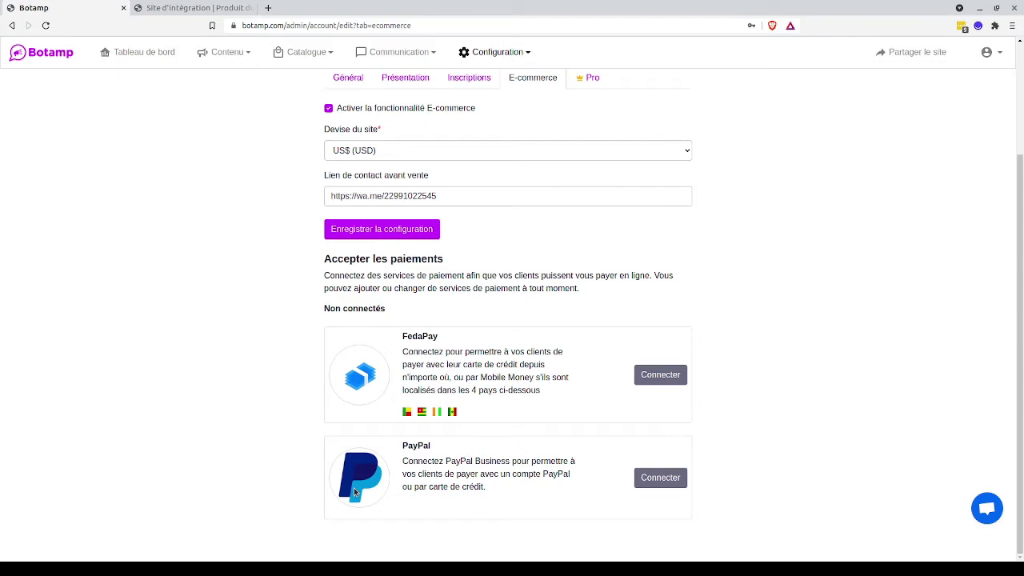
{"action": "scroll", "coordinate": [353, 491], "scroll_direction": "up", "scroll_amount": 3}
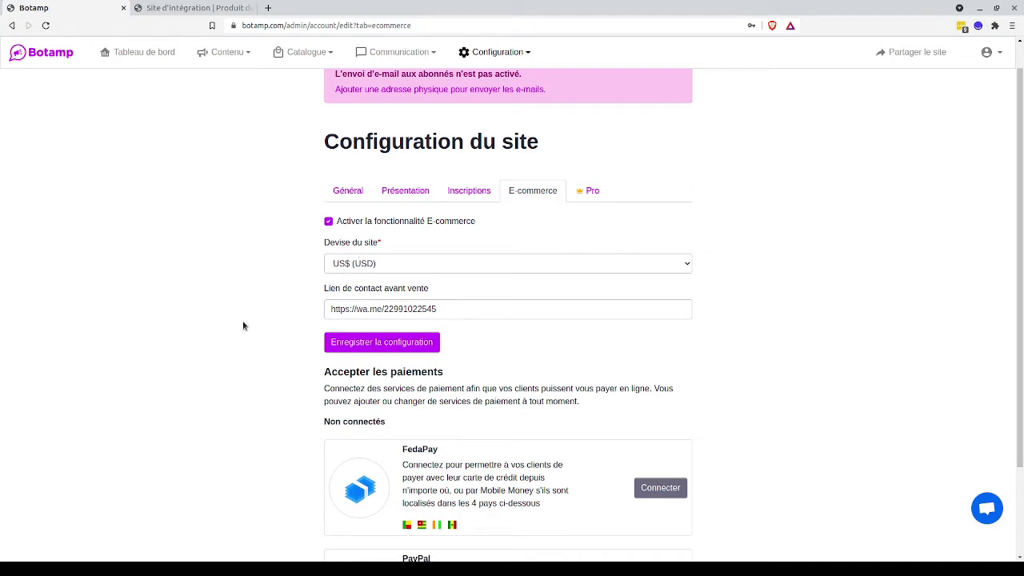
{"action": "scroll", "coordinate": [214, 375], "scroll_direction": "down", "scroll_amount": 2}
{"action": "scroll", "coordinate": [259, 416], "scroll_direction": "up", "scroll_amount": 3}
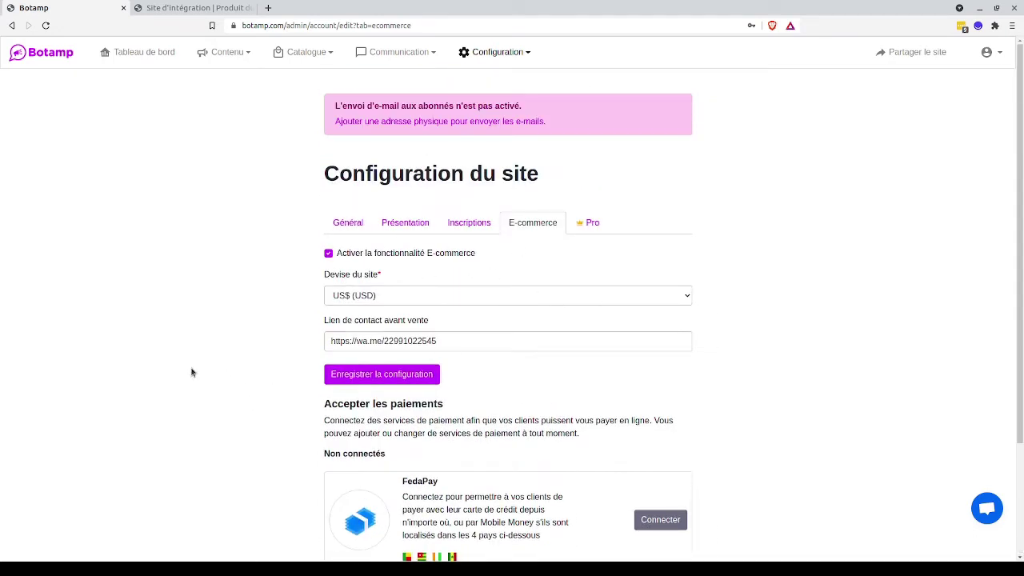
{"action": "scroll", "coordinate": [185, 386], "scroll_direction": "down", "scroll_amount": 3}
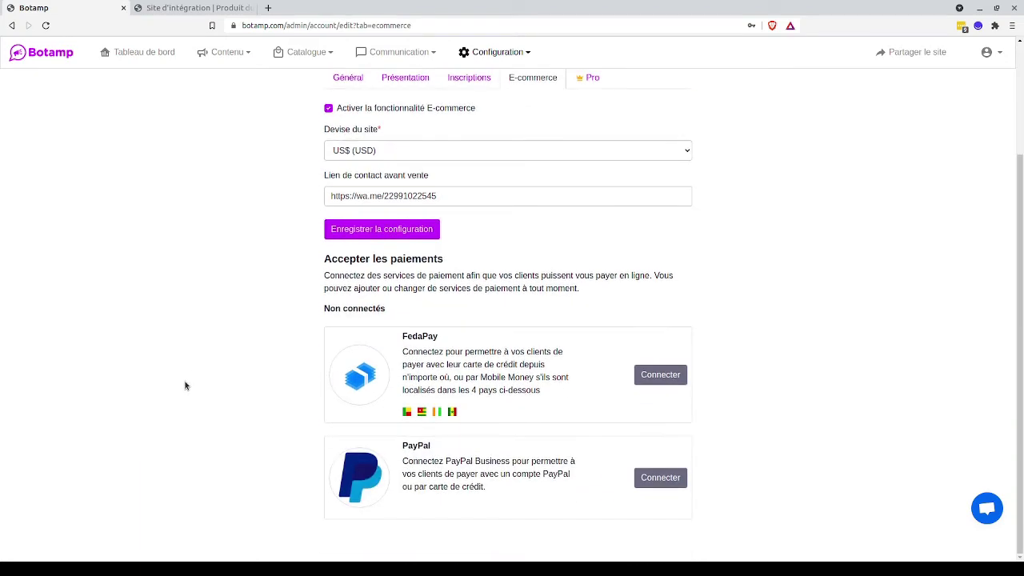
{"action": "scroll", "coordinate": [185, 385], "scroll_direction": "up", "scroll_amount": 1}
{"action": "scroll", "coordinate": [185, 386], "scroll_direction": "down", "scroll_amount": 1}
{"action": "scroll", "coordinate": [185, 386], "scroll_direction": "up", "scroll_amount": 1}
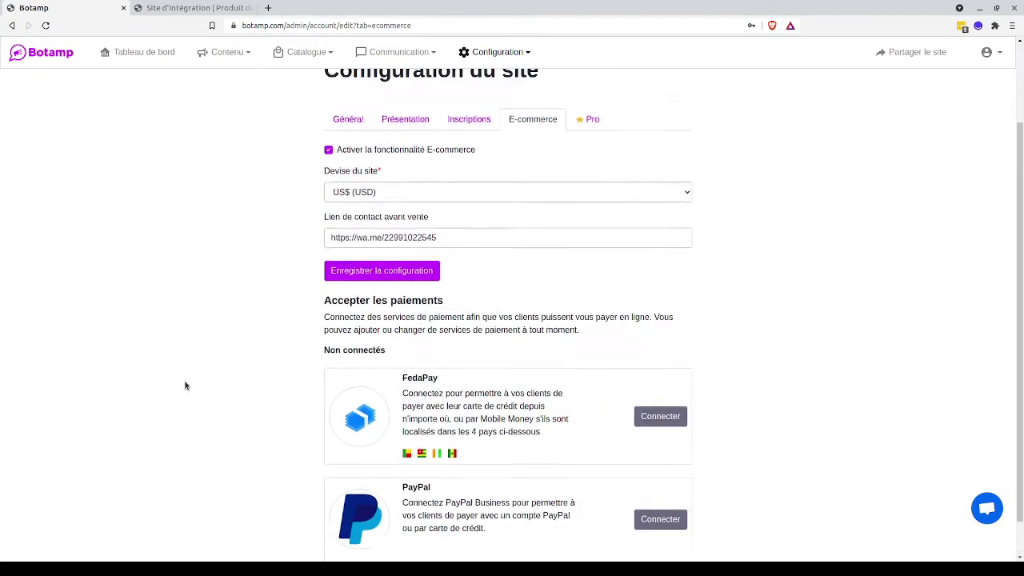
{"action": "scroll", "coordinate": [187, 385], "scroll_direction": "up", "scroll_amount": 1}
{"action": "scroll", "coordinate": [192, 384], "scroll_direction": "down", "scroll_amount": 2}
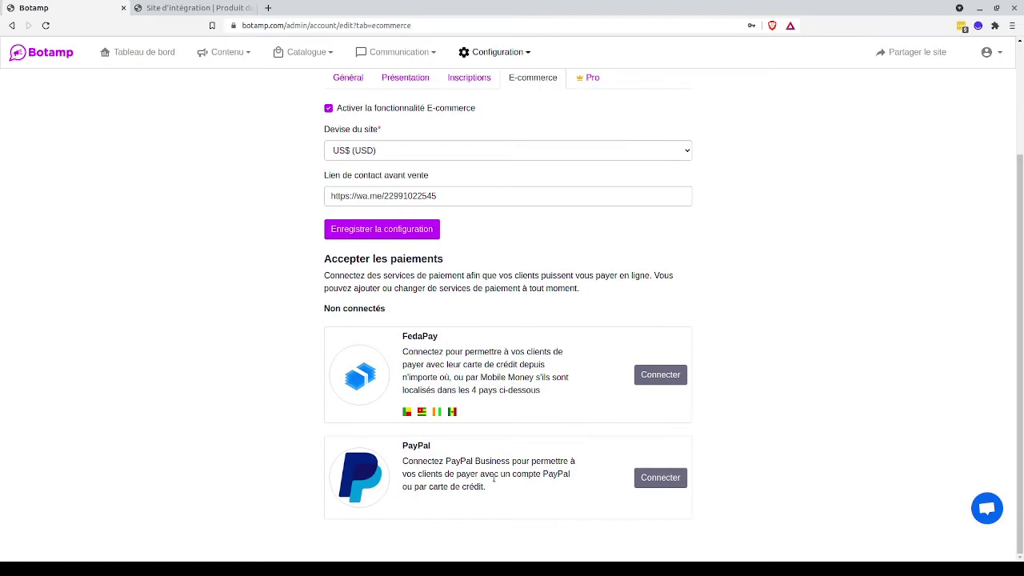
Start connecting PayPal and open the linked PayPal developer applications page in Live mode.
{"action": "left_click", "coordinate": [664, 480]}
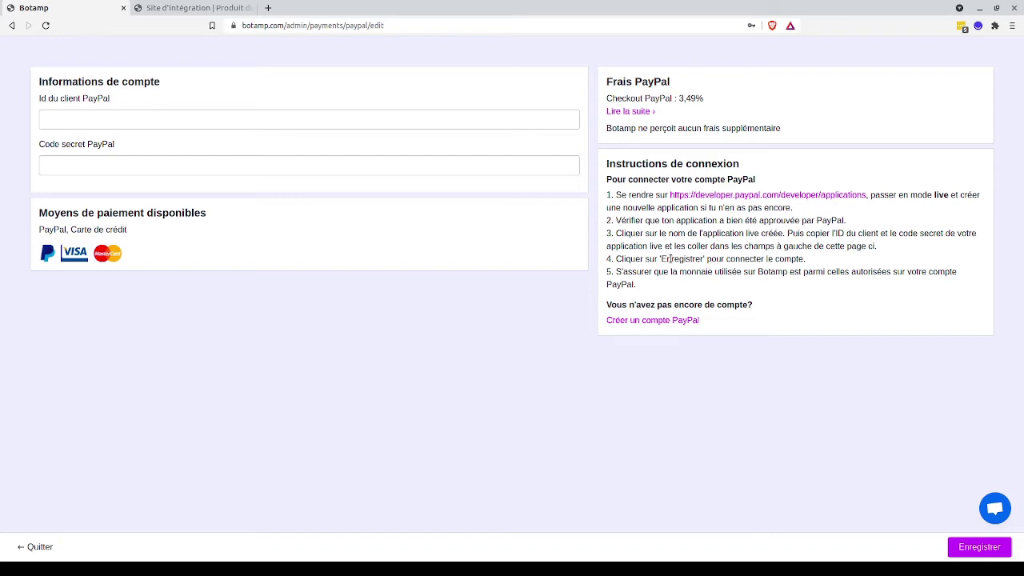
{"action": "left_click", "coordinate": [752, 197]}
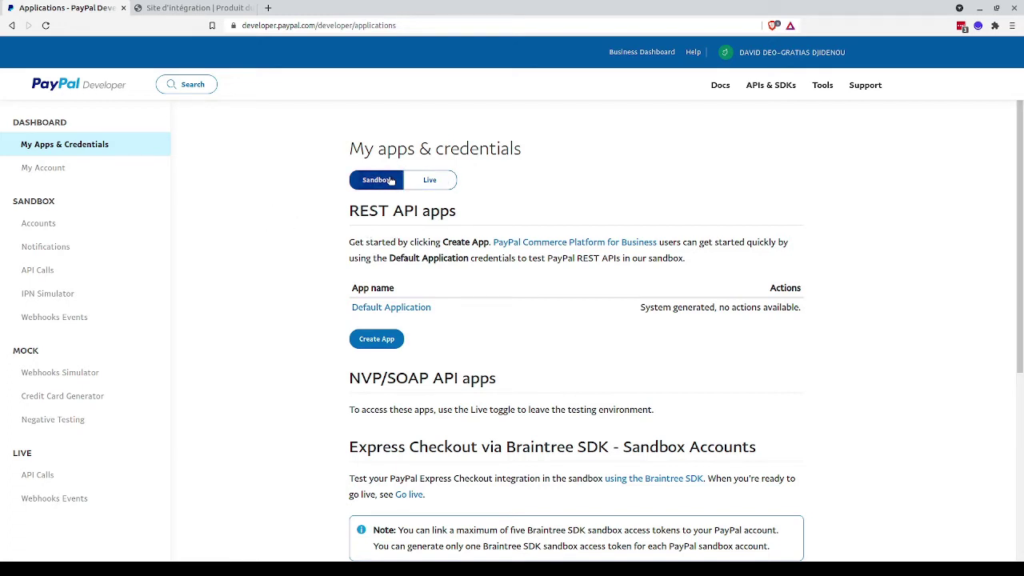
{"action": "left_click", "coordinate": [439, 181]}
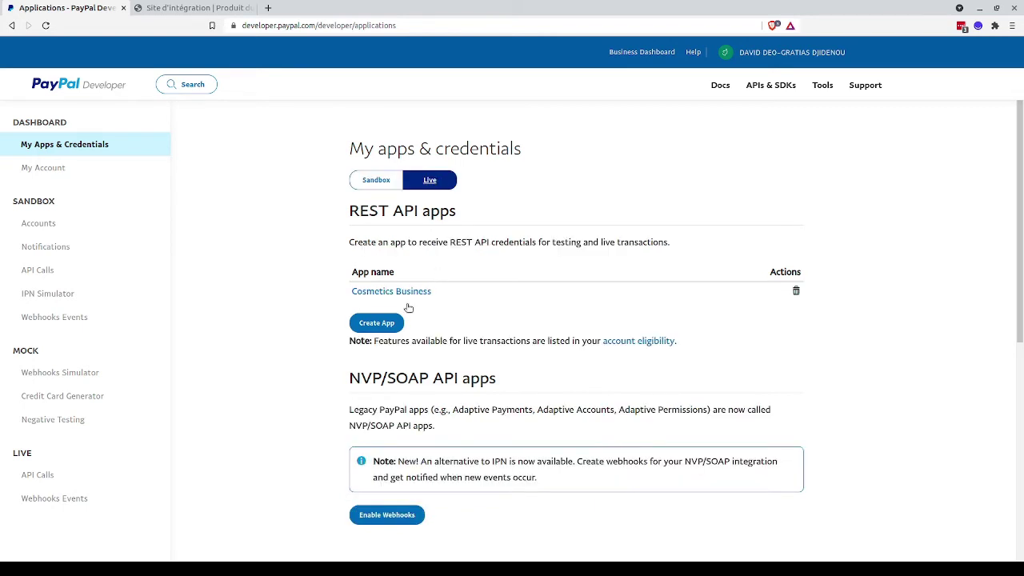
Create a new live PayPal app named "Site d integration".
{"action": "left_click", "coordinate": [387, 324]}
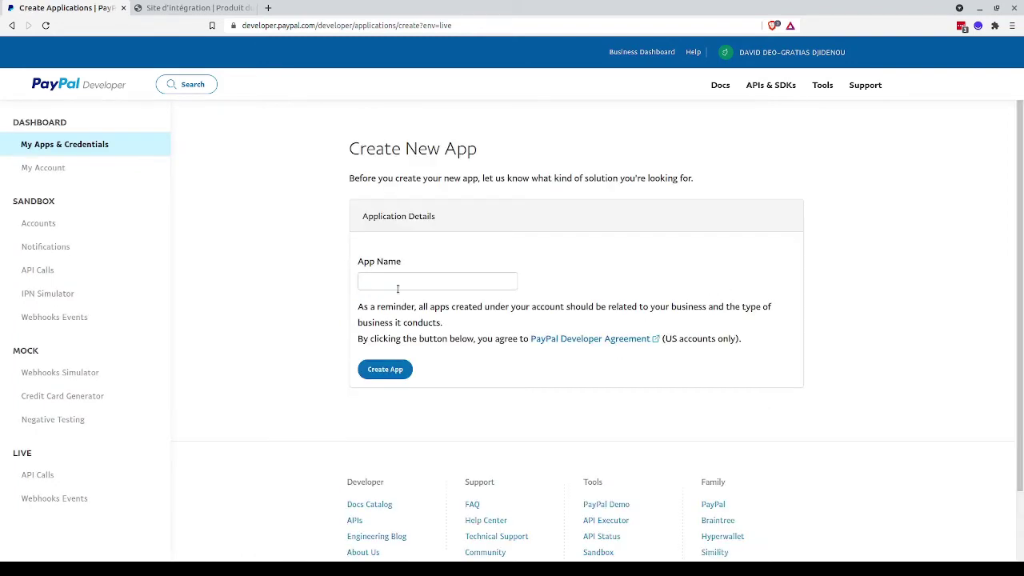
{"action": "left_click", "coordinate": [399, 285]}
{"action": "type", "text": "Site d integration"}
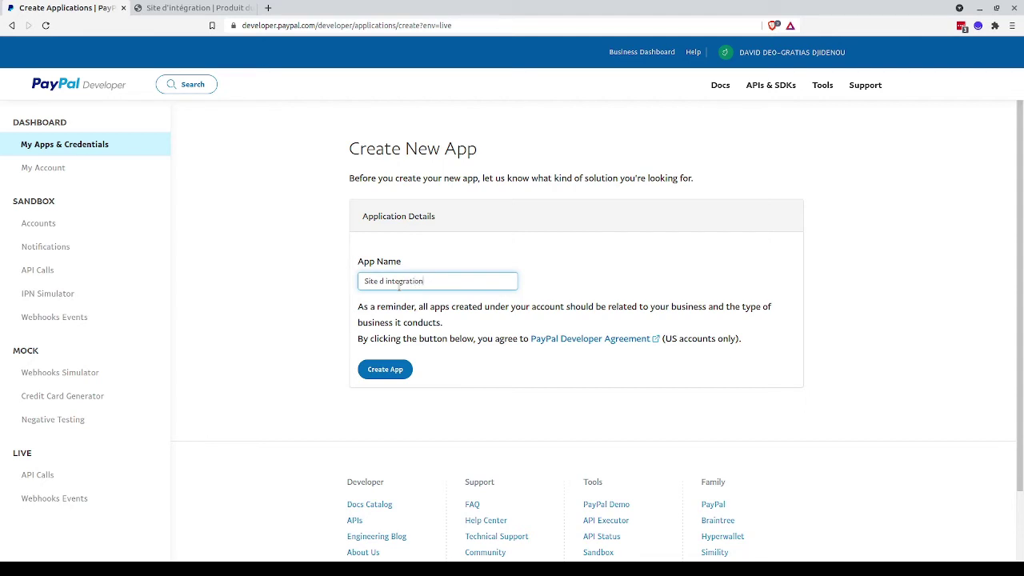
{"action": "left_click", "coordinate": [389, 371]}
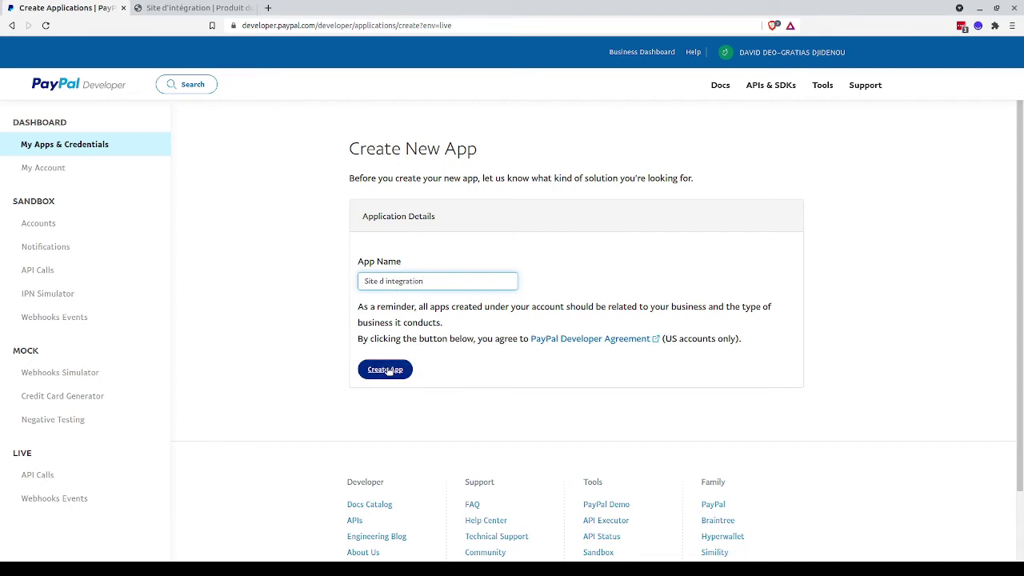
{"action": "left_click", "coordinate": [387, 369]}
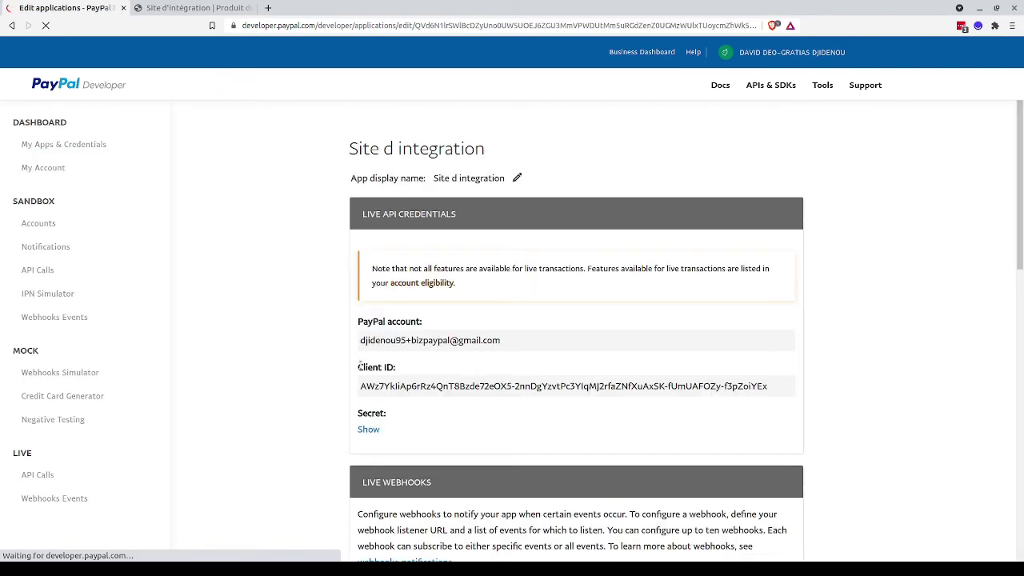
Examine the new app's live API credentials, webhooks and app settings.
{"action": "scroll", "coordinate": [384, 336], "scroll_direction": "down", "scroll_amount": 2}
{"action": "scroll", "coordinate": [382, 319], "scroll_direction": "down", "scroll_amount": 2}
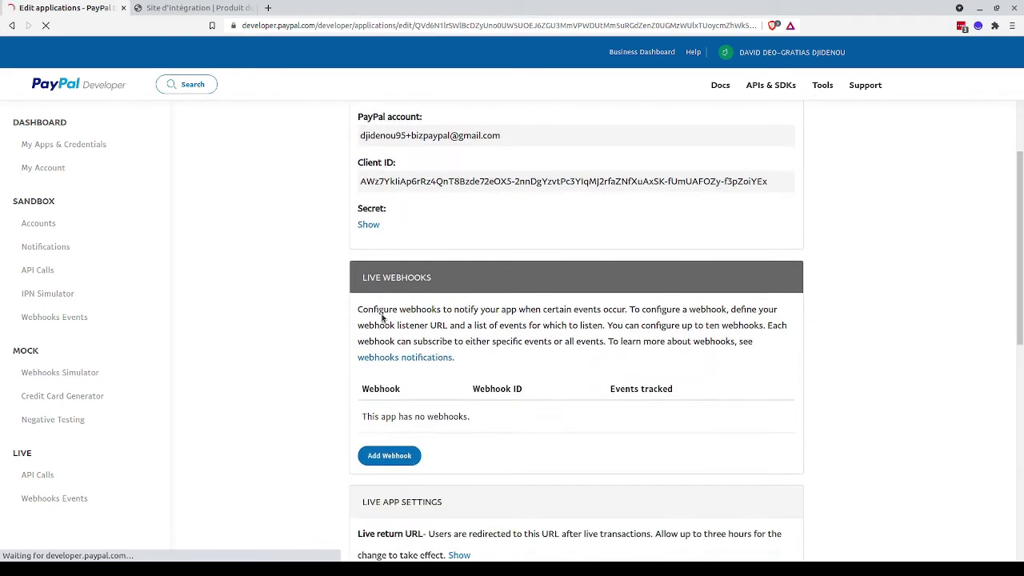
{"action": "scroll", "coordinate": [383, 319], "scroll_direction": "up", "scroll_amount": 2}
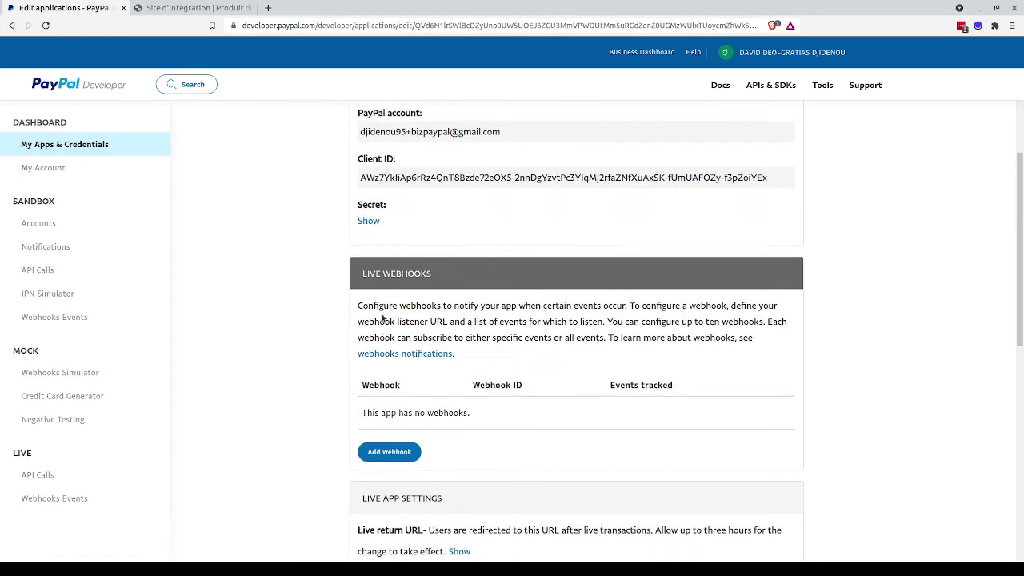
{"action": "scroll", "coordinate": [382, 318], "scroll_direction": "up", "scroll_amount": 2}
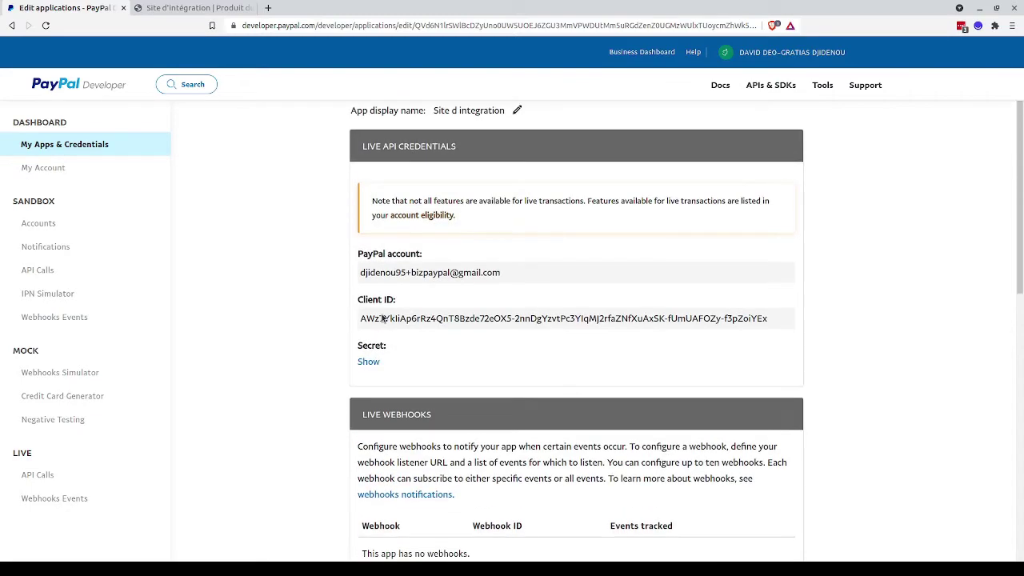
{"action": "scroll", "coordinate": [383, 318], "scroll_direction": "down", "scroll_amount": 12}
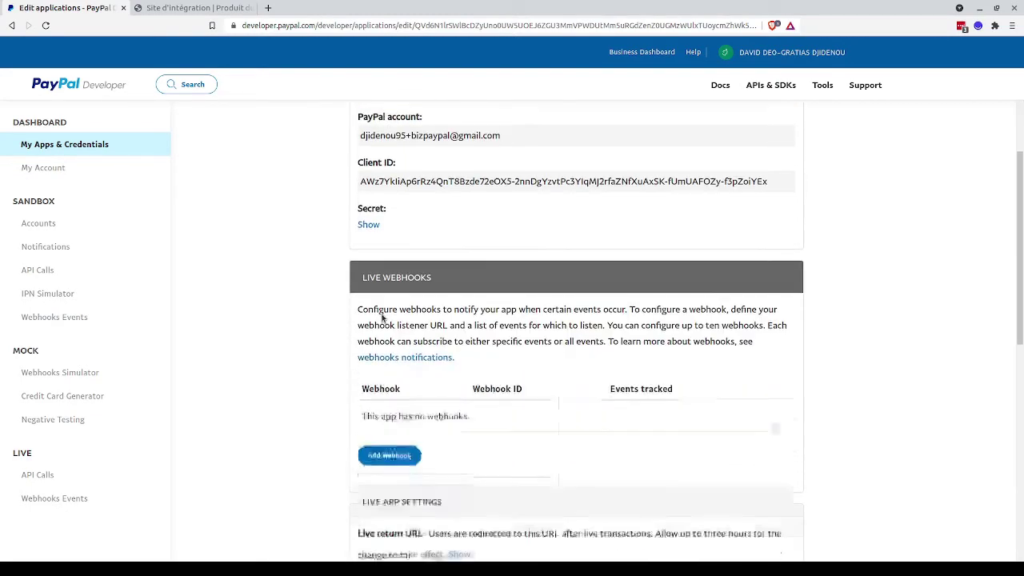
{"action": "scroll", "coordinate": [382, 319], "scroll_direction": "up", "scroll_amount": 8}
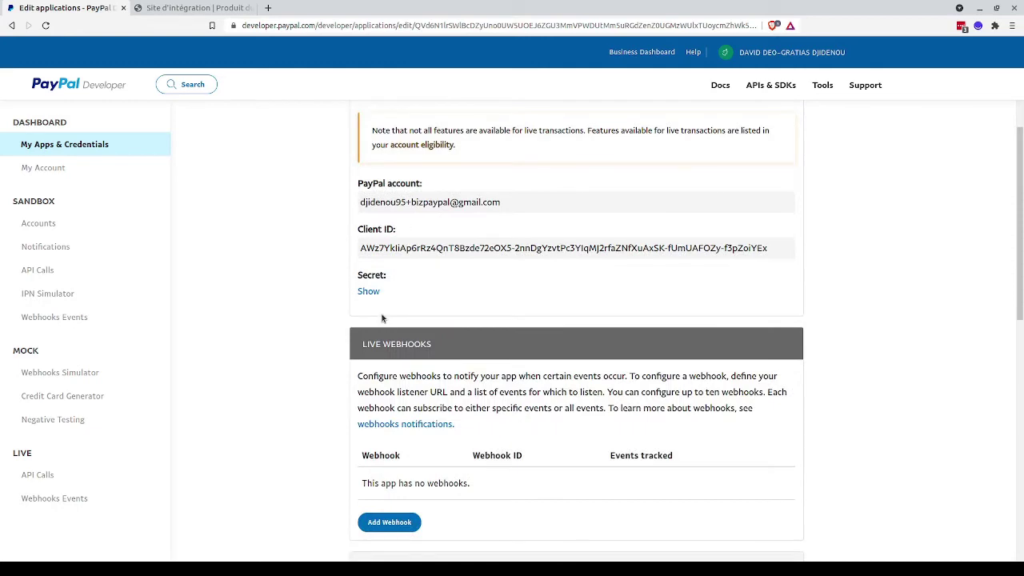
{"action": "scroll", "coordinate": [382, 318], "scroll_direction": "up", "scroll_amount": 2}
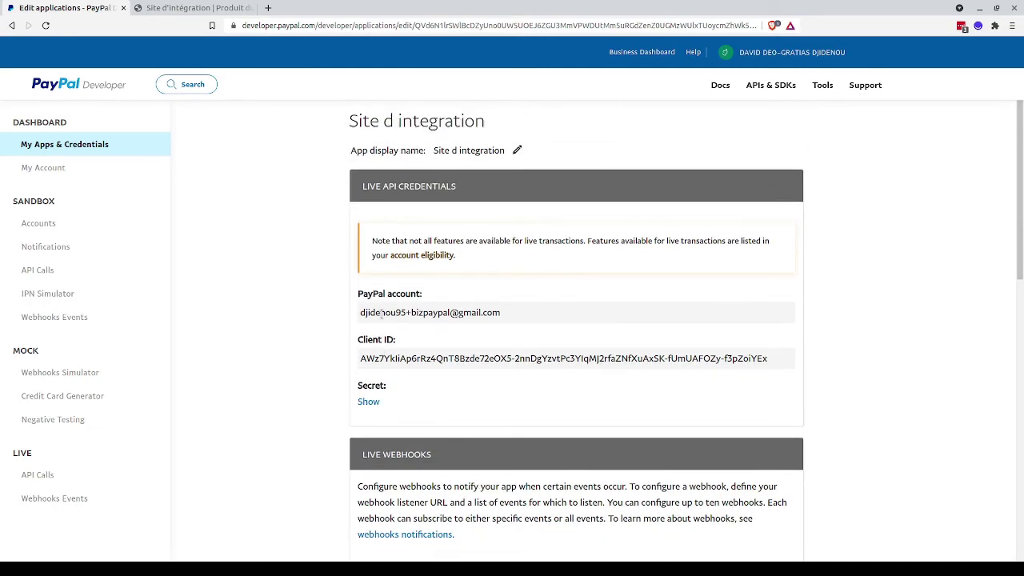
Copy the full client ID from the app's live API credentials.
{"action": "triple_click", "coordinate": [388, 361]}
{"action": "left_click", "coordinate": [452, 431]}
{"action": "triple_click", "coordinate": [412, 361]}
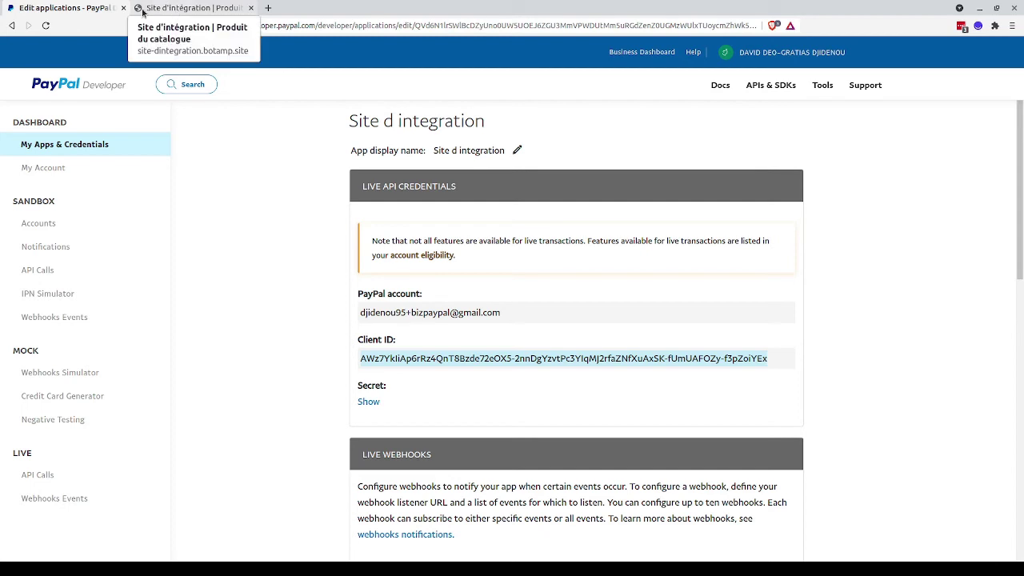
Return to the Botamp PayPal connection form in a separate tab and paste the client ID into the PayPal client ID field.
{"action": "middle_click", "coordinate": [12, 26]}
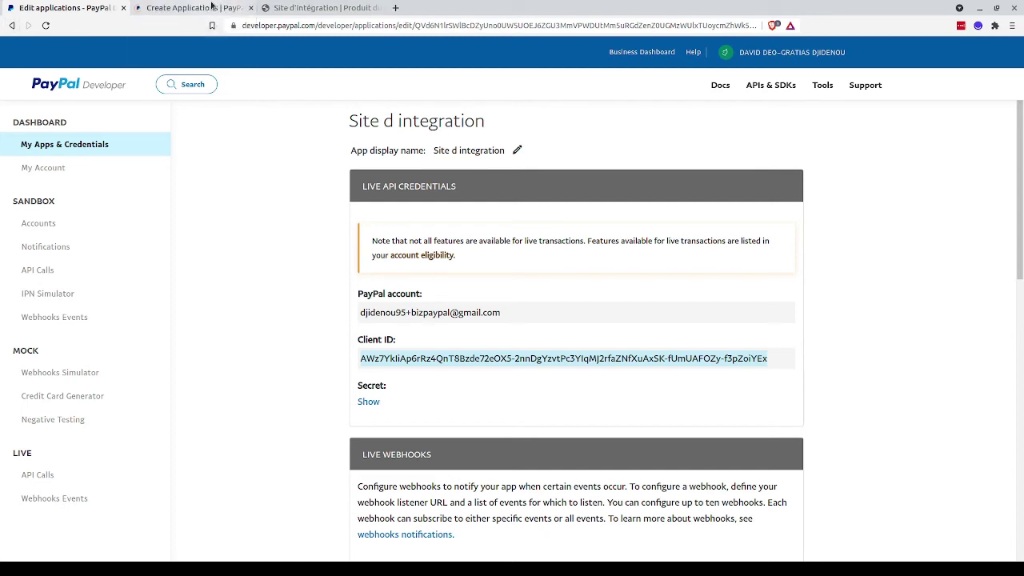
{"action": "left_click", "coordinate": [200, 8]}
{"action": "left_click", "coordinate": [13, 26]}
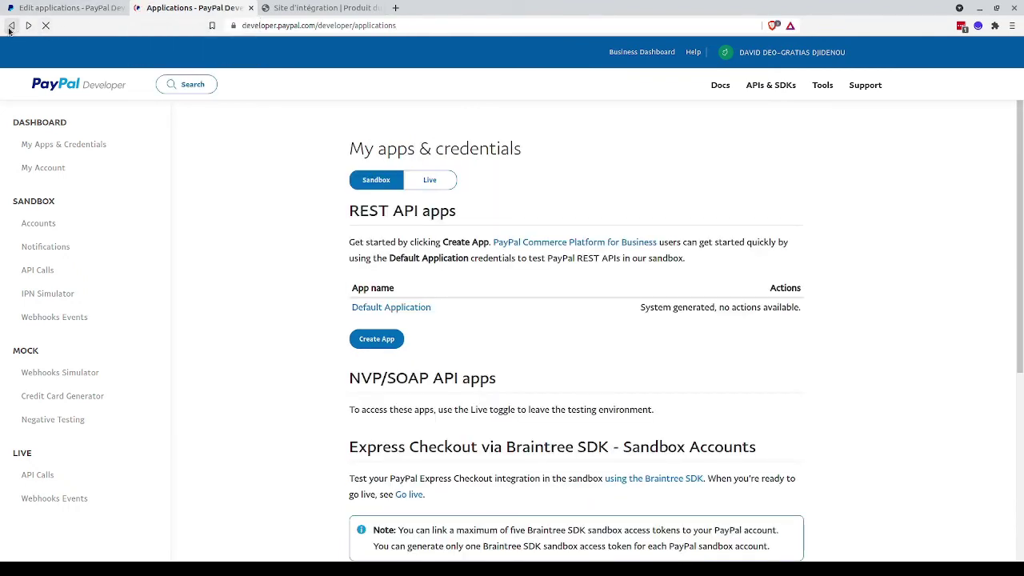
{"action": "left_click", "coordinate": [11, 27]}
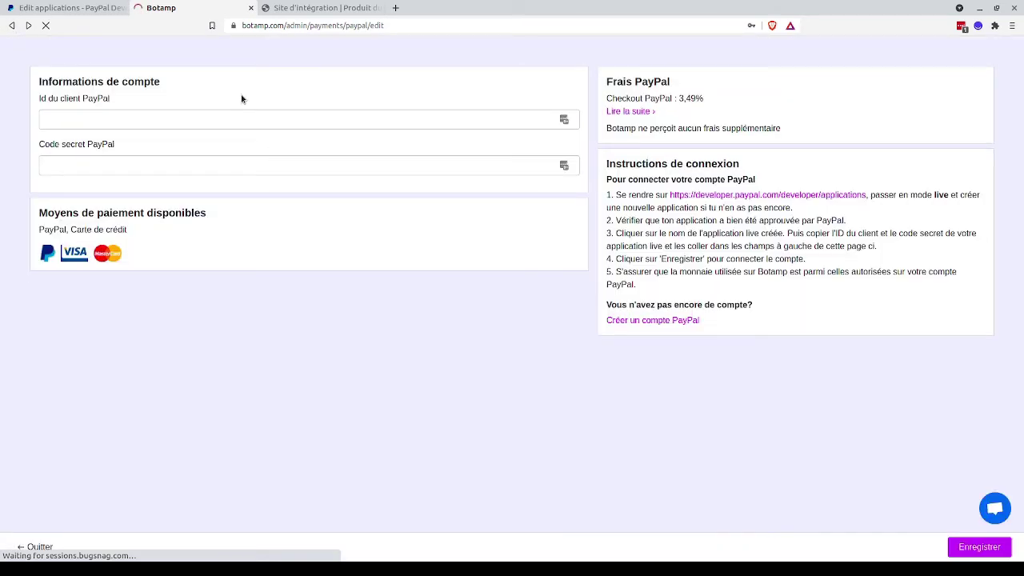
{"action": "left_click", "coordinate": [223, 124]}
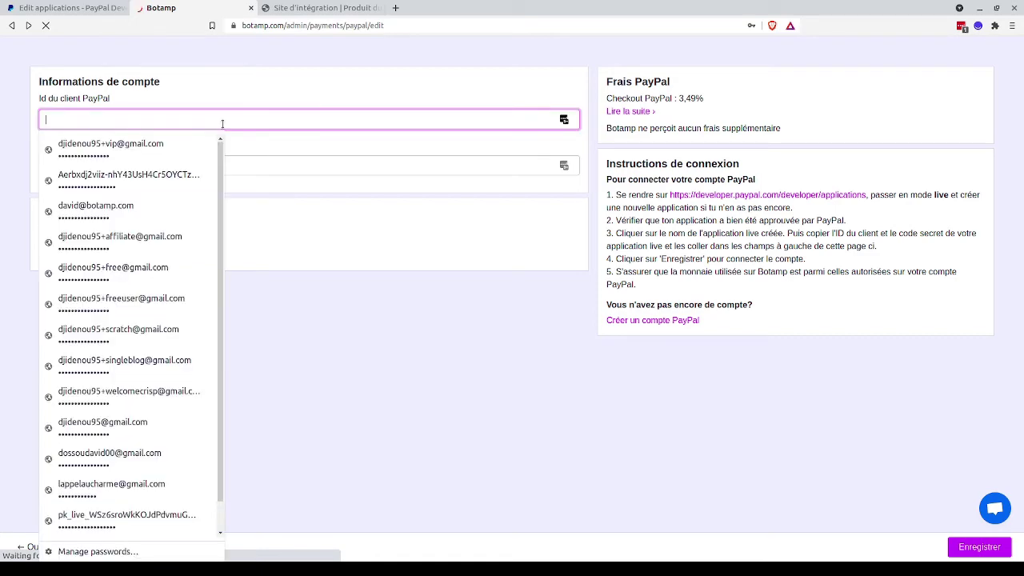
{"action": "key", "text": "ctrl+v"}
{"action": "left_click", "coordinate": [309, 224]}
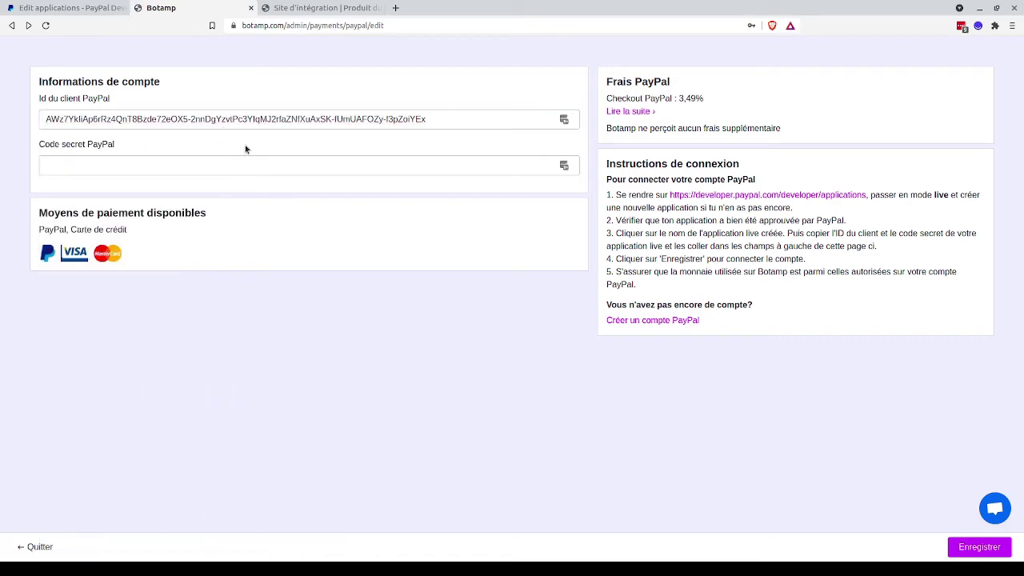
Switch back to the PayPal developer app page, reveal the app's secret and copy it.
{"action": "left_click", "coordinate": [86, 9]}
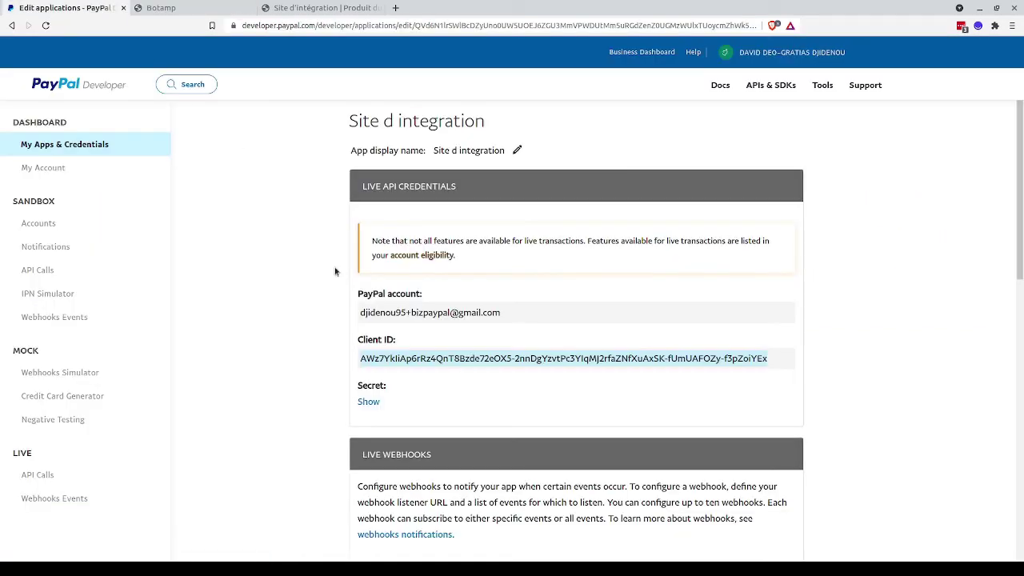
{"action": "scroll", "coordinate": [336, 271], "scroll_direction": "down", "scroll_amount": 2}
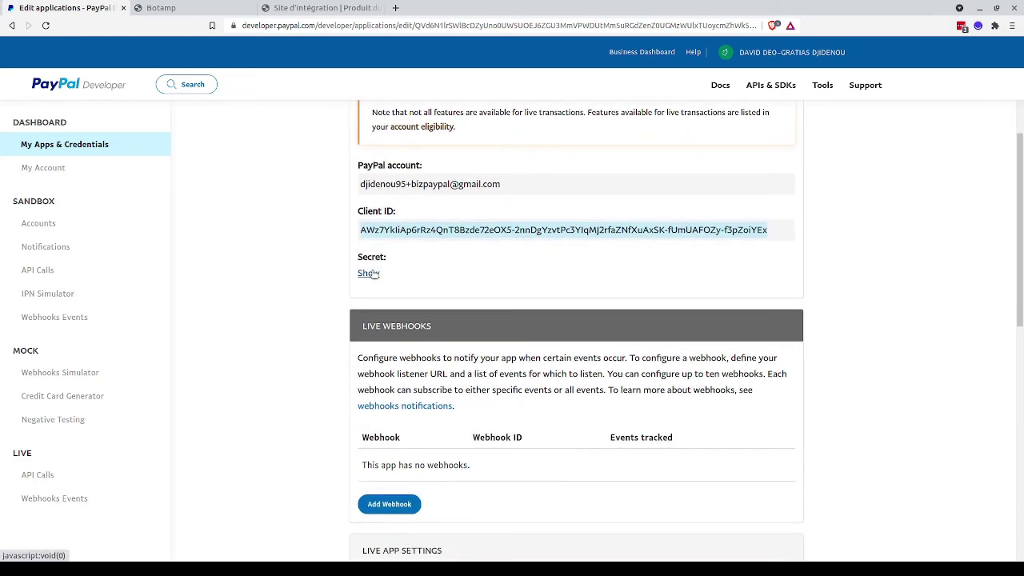
{"action": "left_click", "coordinate": [369, 274]}
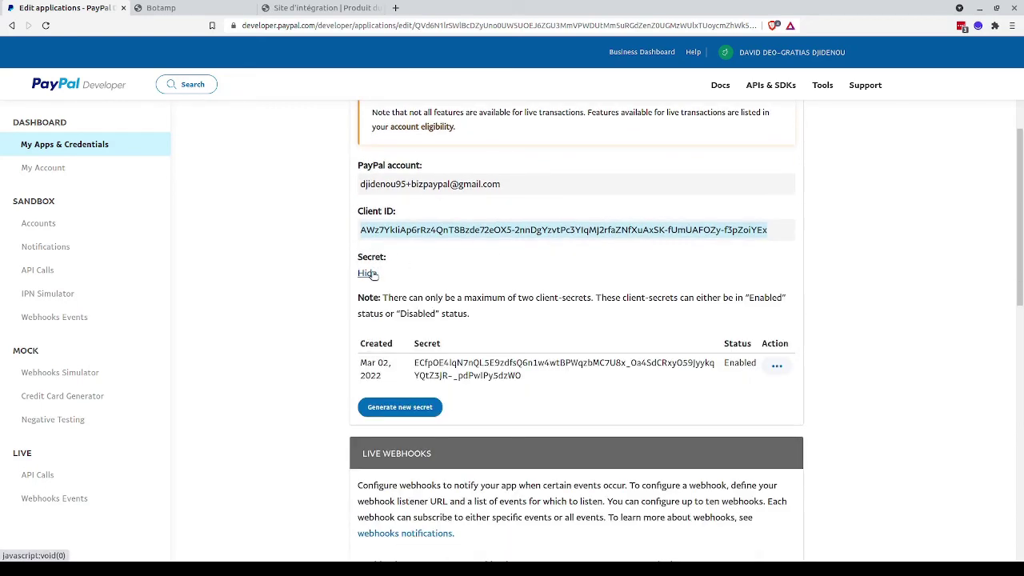
{"action": "left_click", "coordinate": [513, 365]}
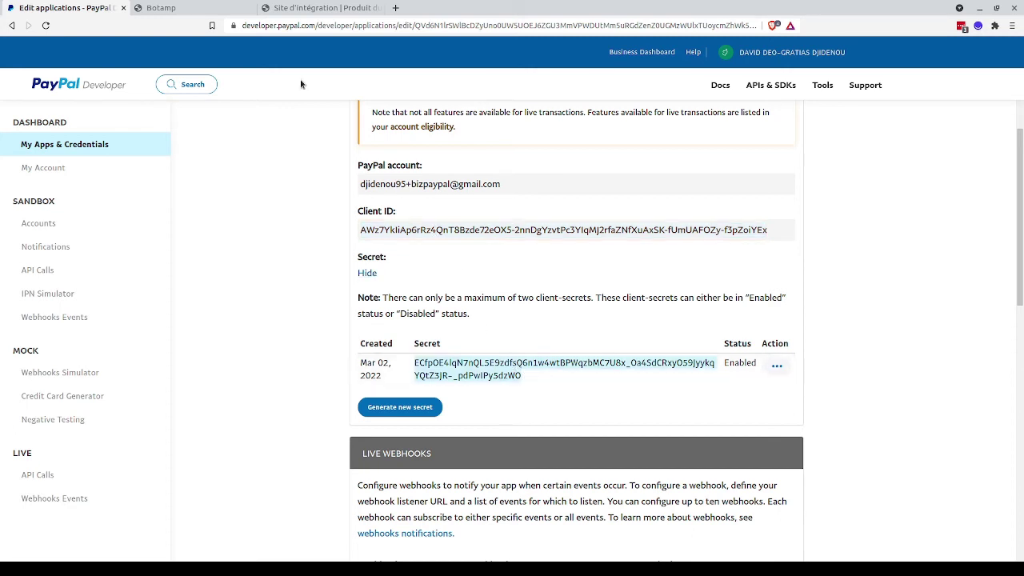
Paste the copied secret into the PayPal secret code field of the Botamp connection form.
{"action": "left_click", "coordinate": [195, 11]}
{"action": "left_click", "coordinate": [169, 161]}
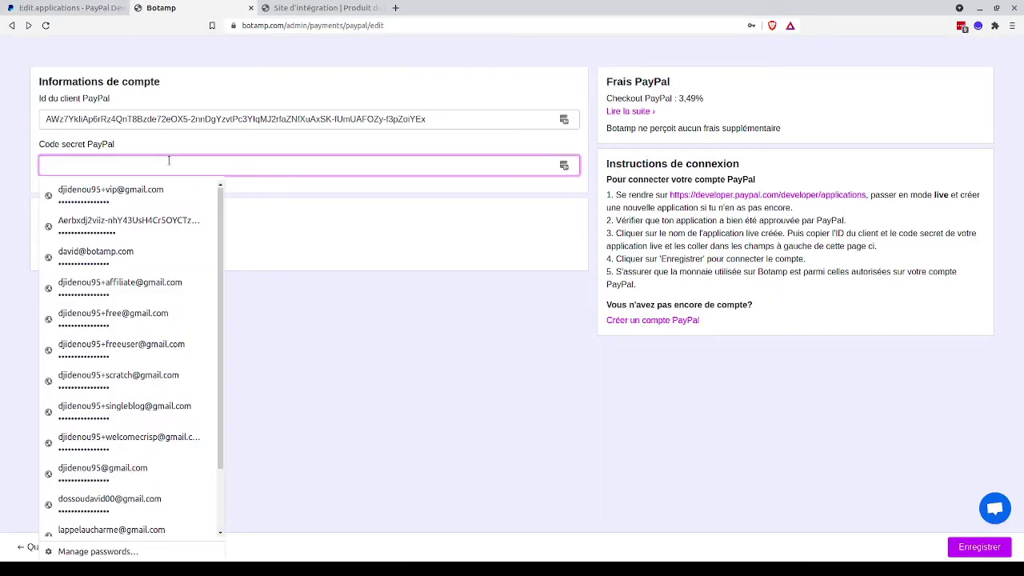
{"action": "key", "text": "ctrl+v"}
{"action": "left_click", "coordinate": [403, 253]}
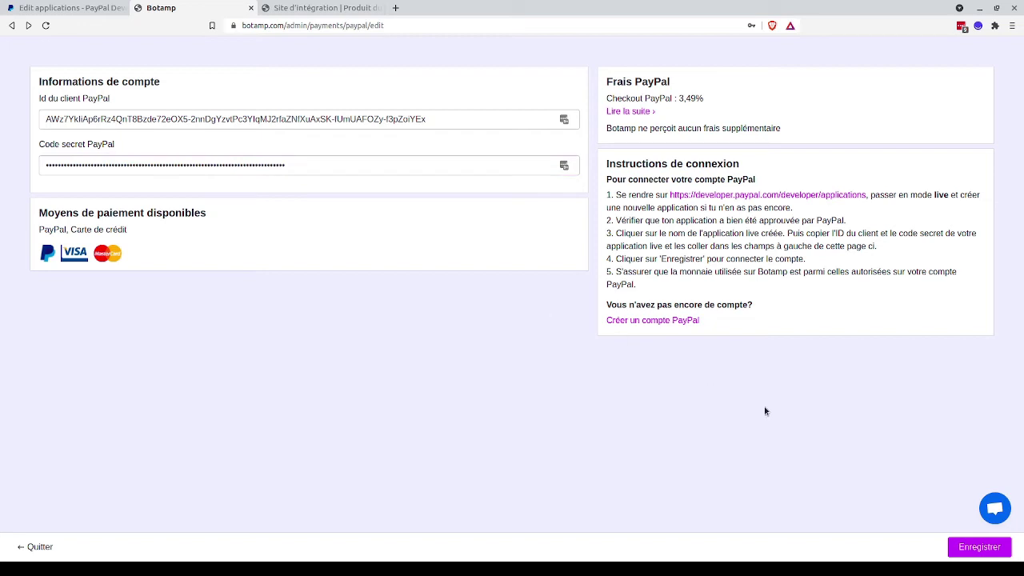
Save the PayPal account connection and check the connected payment services in the site's E-commerce configuration.
{"action": "left_click", "coordinate": [979, 546]}
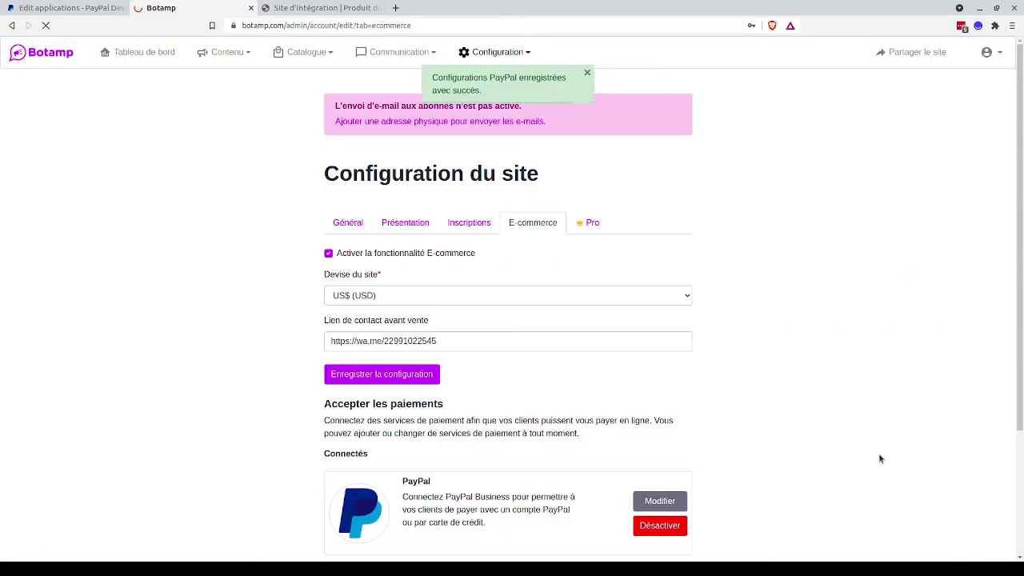
{"action": "scroll", "coordinate": [800, 320], "scroll_direction": "down", "scroll_amount": 4}
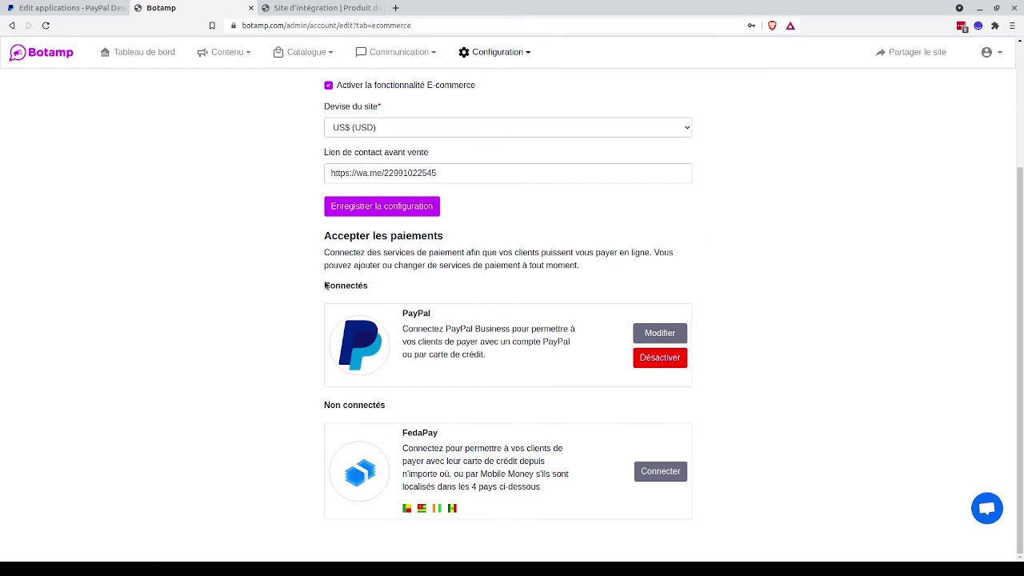
Set the site currency to BDT, save the configuration and highlight the list of currencies PayPal supports.
{"action": "scroll", "coordinate": [620, 251], "scroll_direction": "up", "scroll_amount": 4}
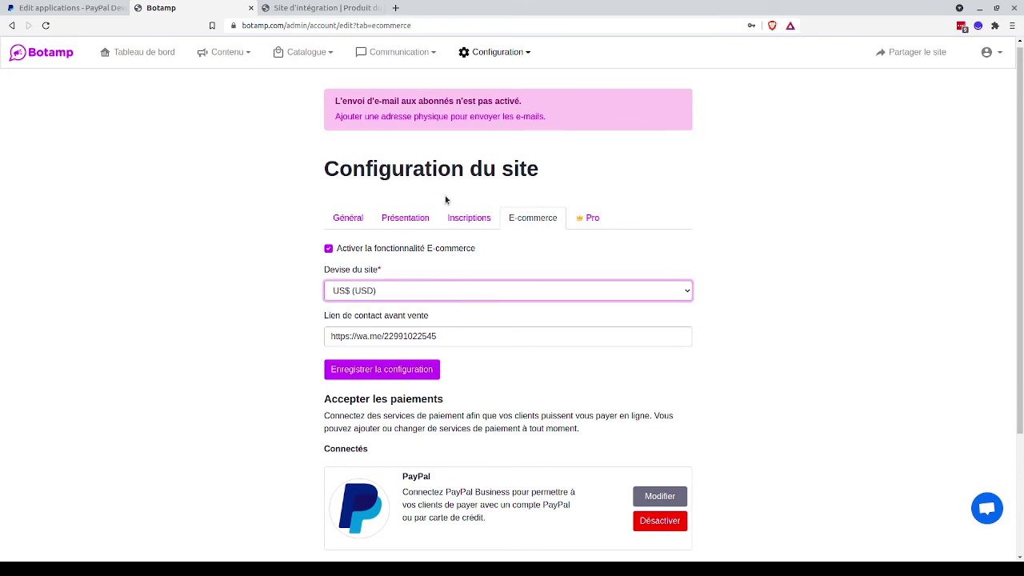
{"action": "key", "text": "Down"}
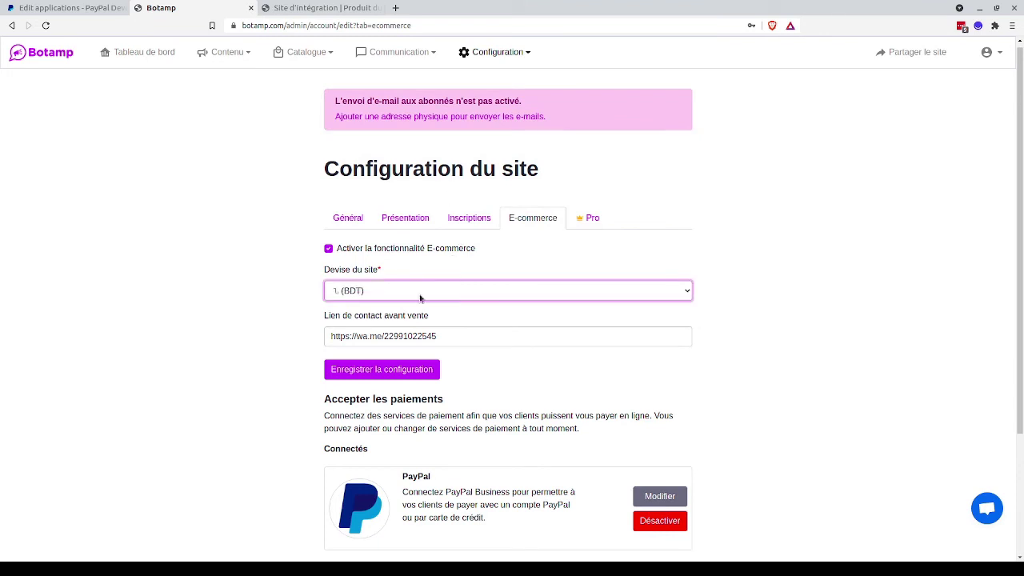
{"action": "left_click", "coordinate": [407, 372]}
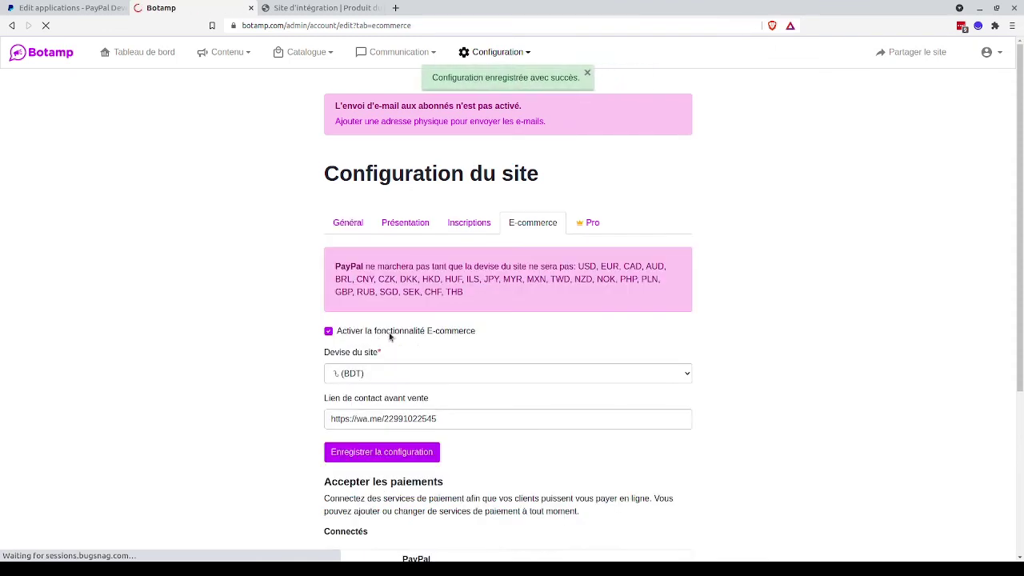
{"action": "scroll", "coordinate": [389, 336], "scroll_direction": "down", "scroll_amount": 2}
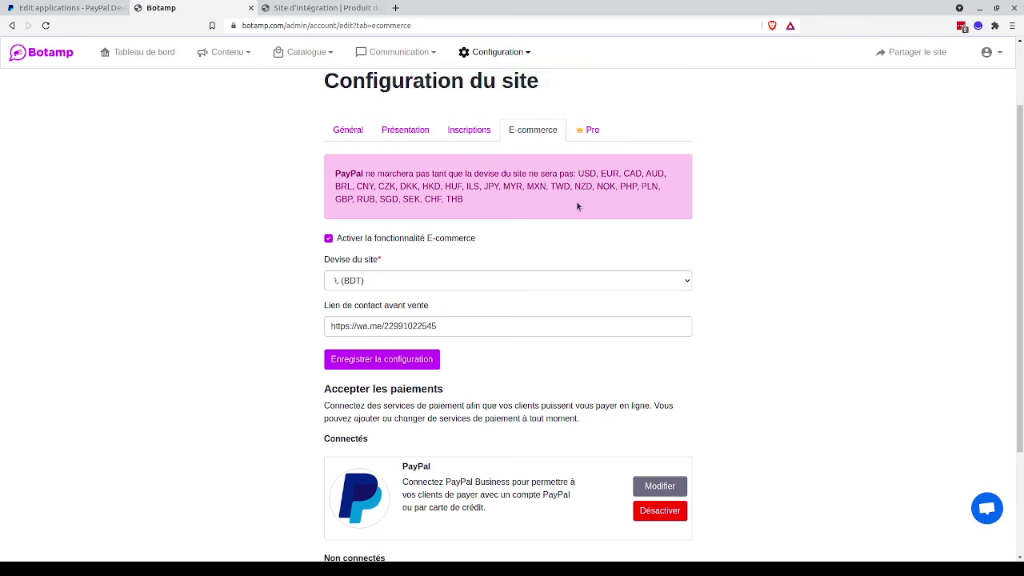
{"action": "left_click_drag", "start_coordinate": [577, 206], "coordinate": [578, 171]}
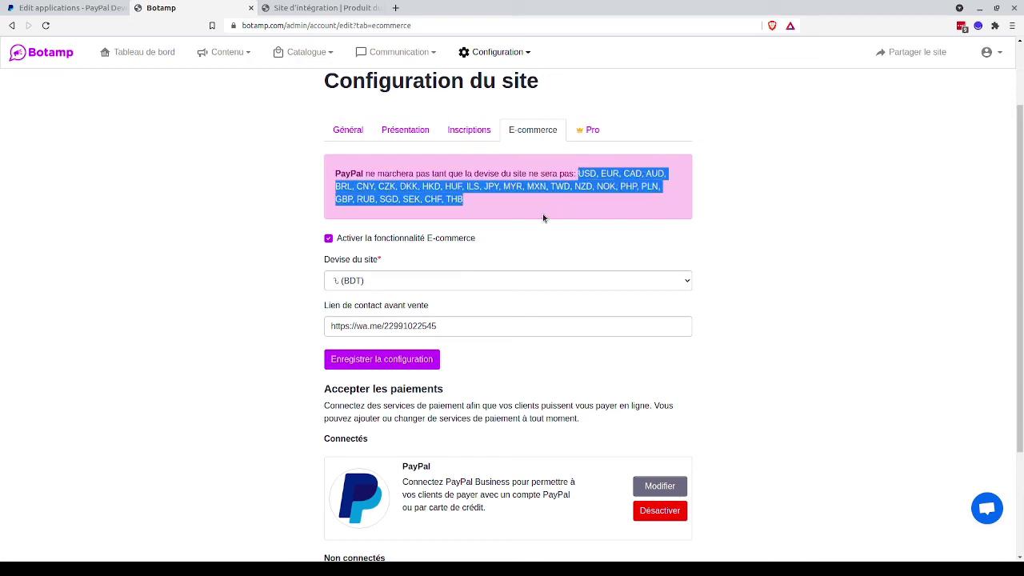
Set the site currency back to US$ (USD) and save the configuration.
{"action": "left_click", "coordinate": [421, 286]}
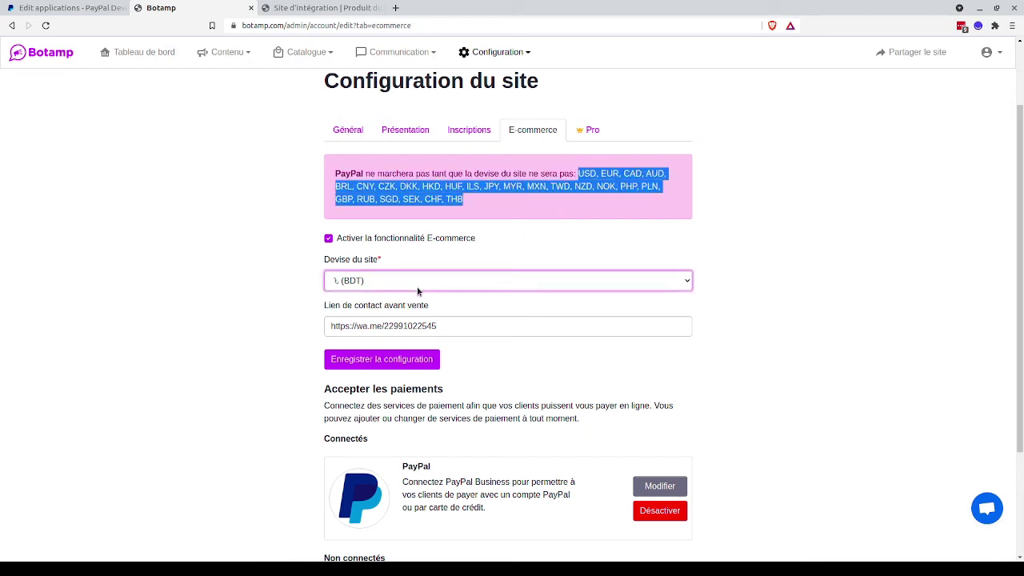
{"action": "left_click", "coordinate": [392, 300]}
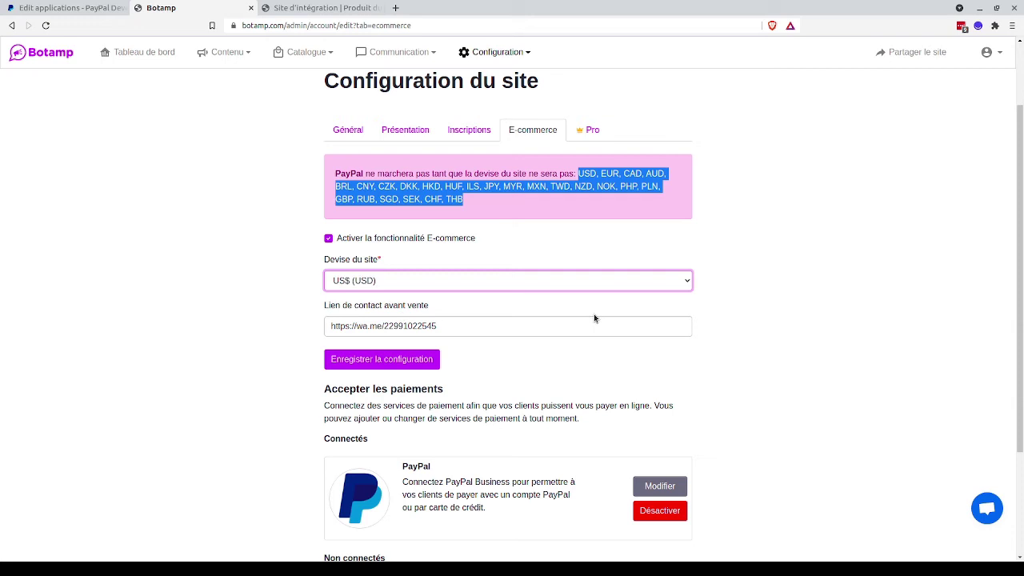
{"action": "left_click", "coordinate": [428, 361]}
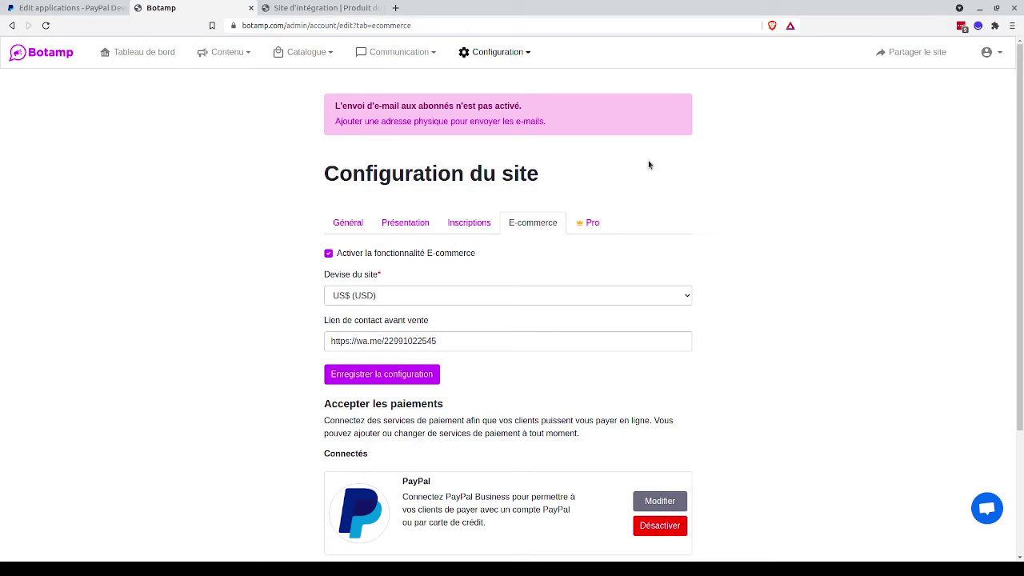
Open the Adidas Logo Tee product from the catalogue's product list, set its price to 7.5 and save it.
{"action": "left_click", "coordinate": [290, 54]}
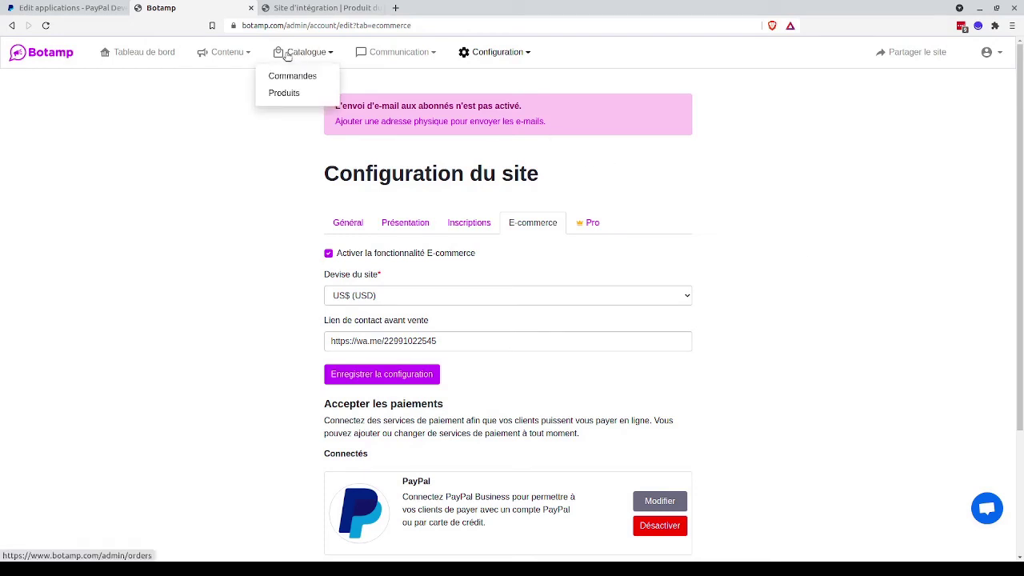
{"action": "left_click", "coordinate": [290, 93]}
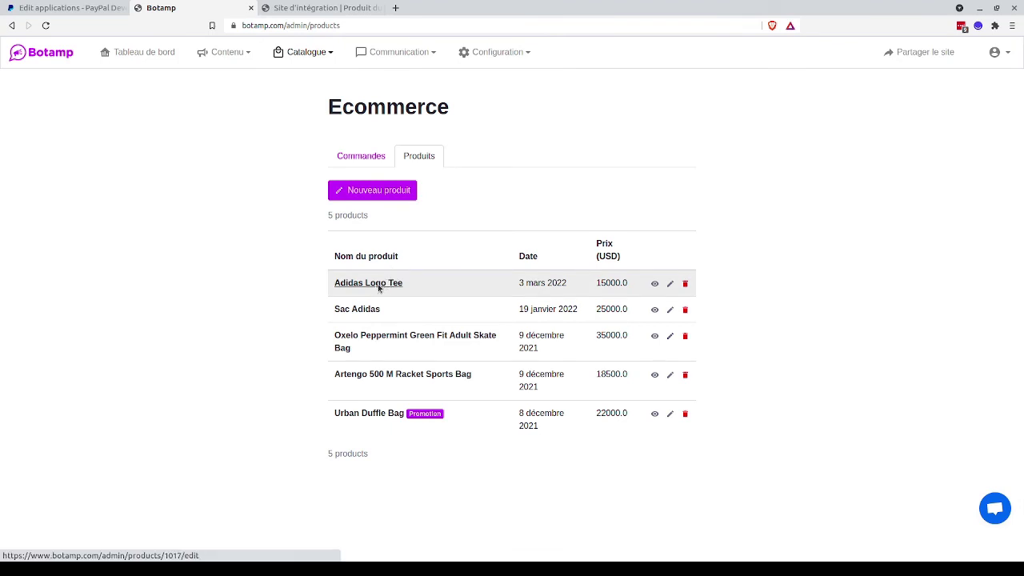
{"action": "left_click", "coordinate": [379, 285]}
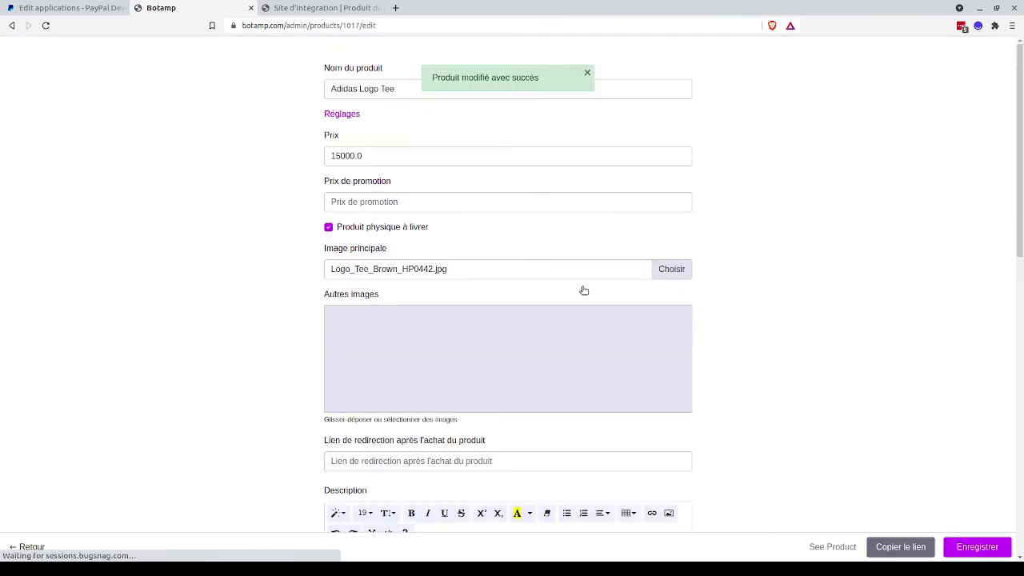
{"action": "double_click", "coordinate": [350, 156]}
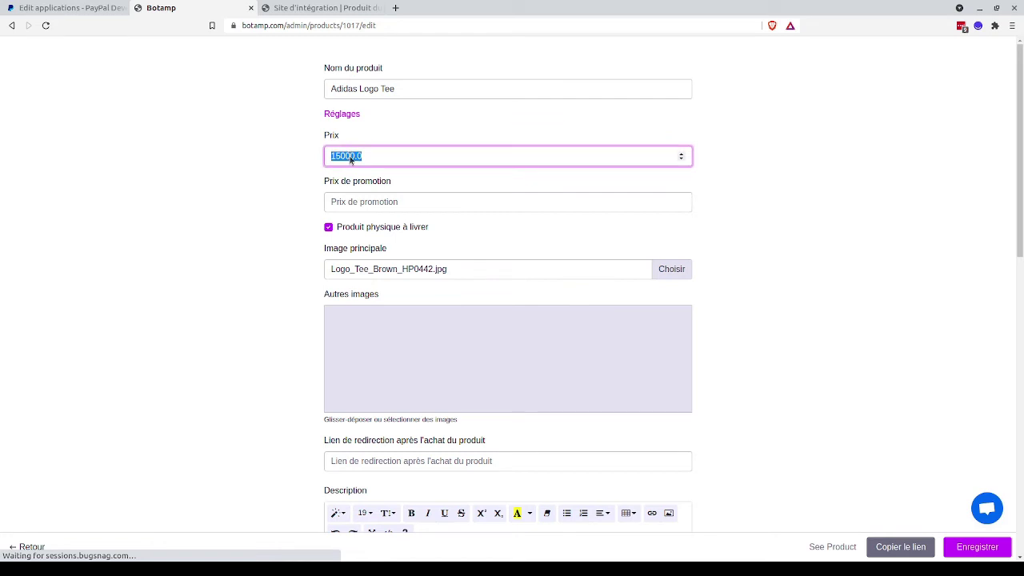
{"action": "type", "text": "7.5"}
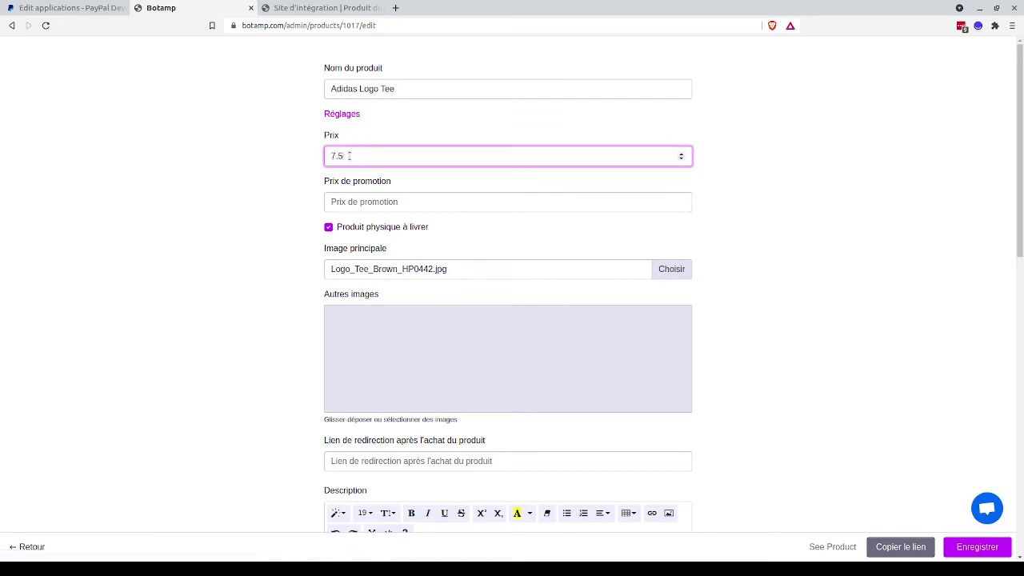
{"action": "left_click", "coordinate": [791, 230]}
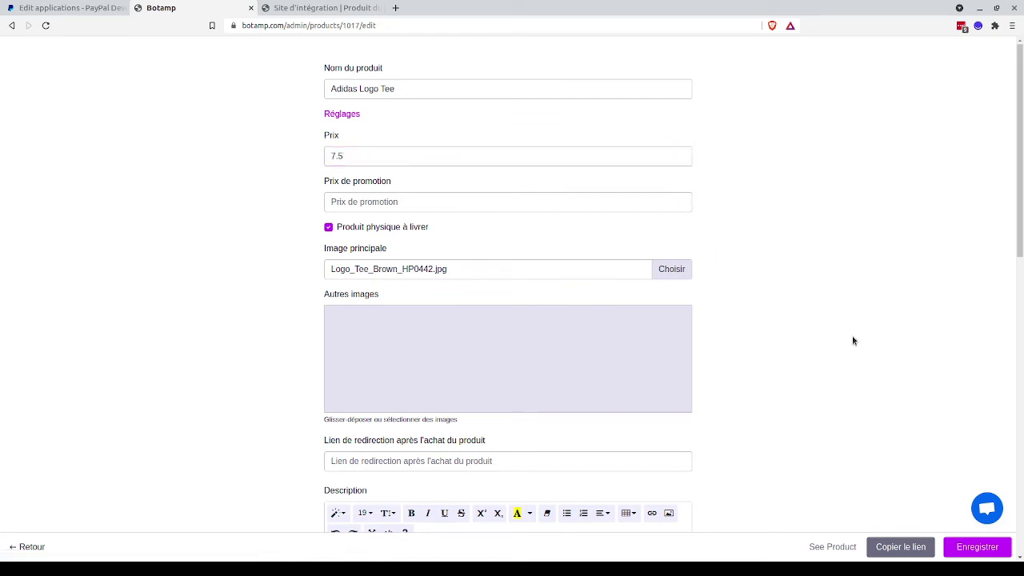
{"action": "left_click", "coordinate": [990, 552]}
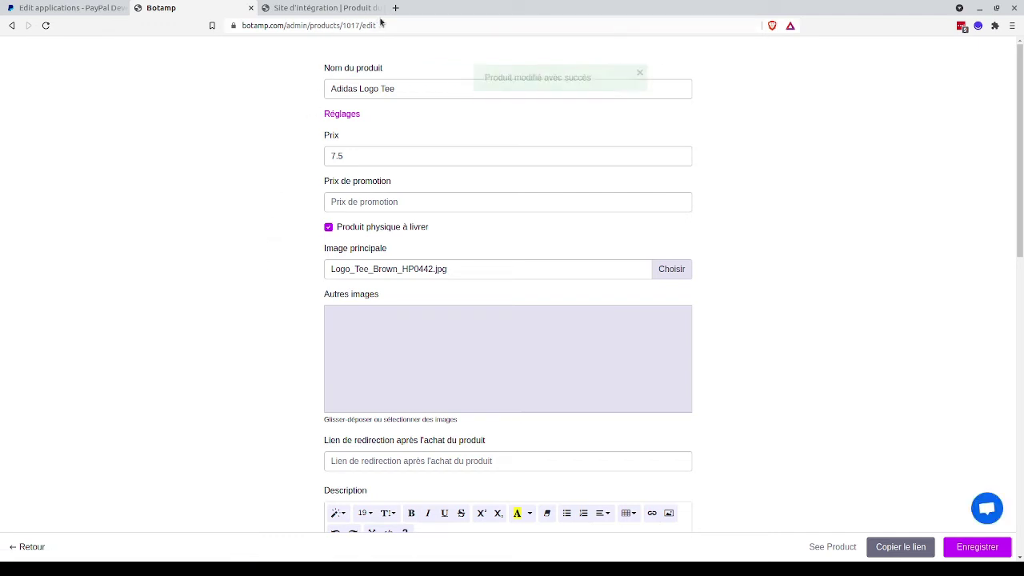
View the product's public page and enter the customer's first and last name in the order form.
{"action": "left_click", "coordinate": [821, 545]}
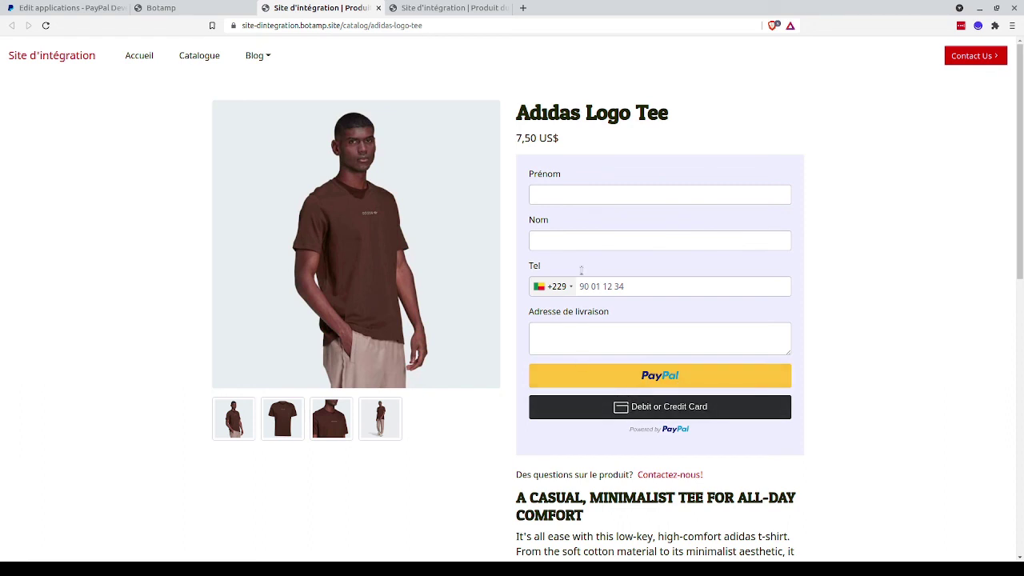
{"action": "left_click", "coordinate": [567, 195]}
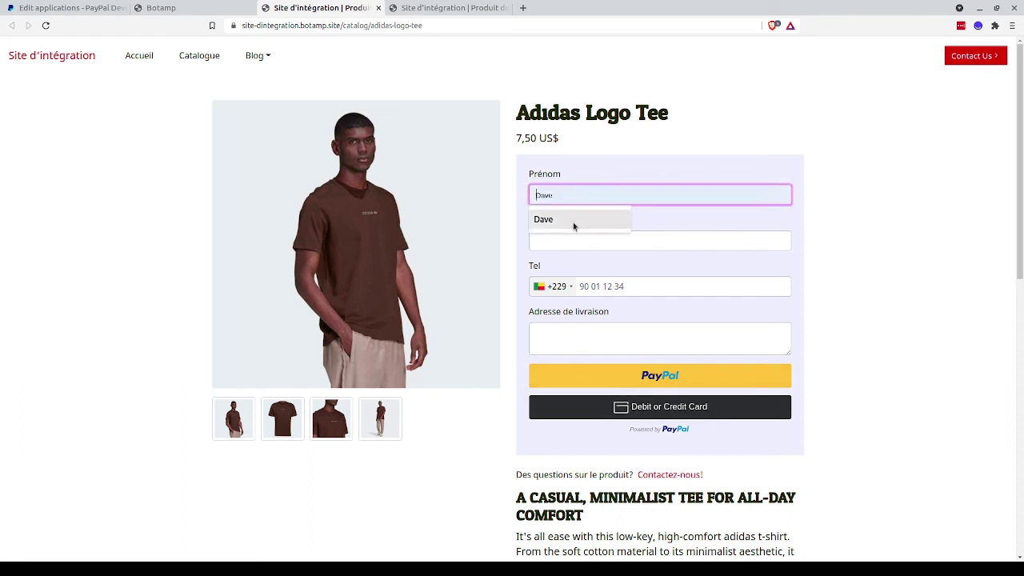
{"action": "left_click", "coordinate": [573, 221]}
{"action": "left_click", "coordinate": [574, 240]}
{"action": "left_click", "coordinate": [570, 265]}
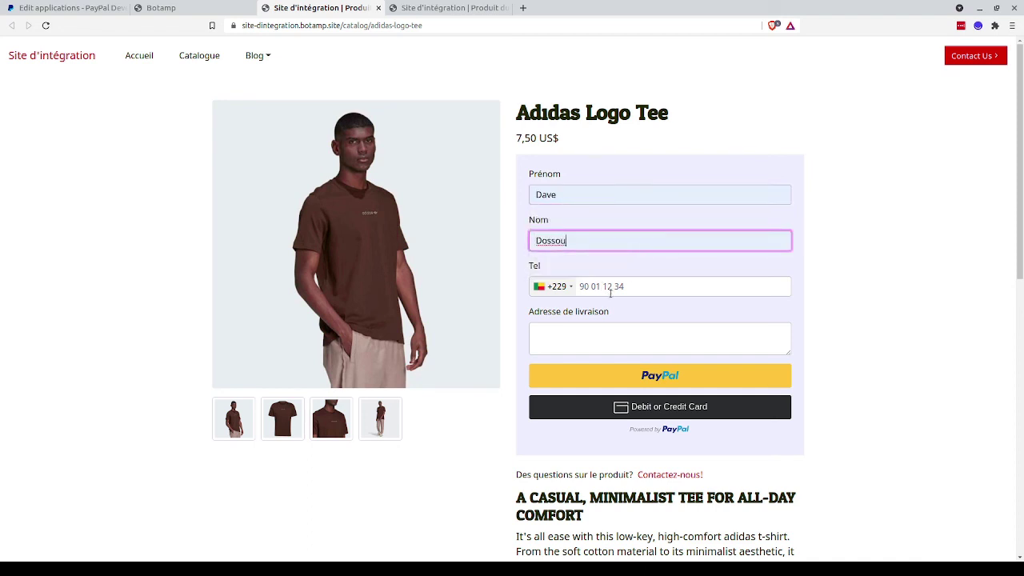
Enter the customer's phone number and delivery address in the order form.
{"action": "left_click", "coordinate": [610, 289]}
{"action": "type", "text": "6"}
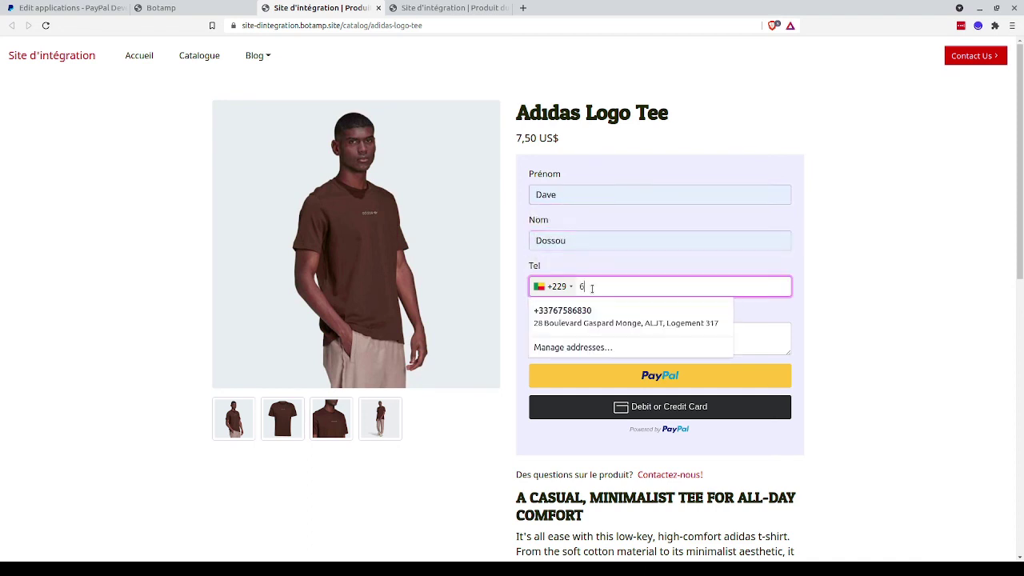
{"action": "type", "text": "7858"}
{"action": "type", "text": "989"}
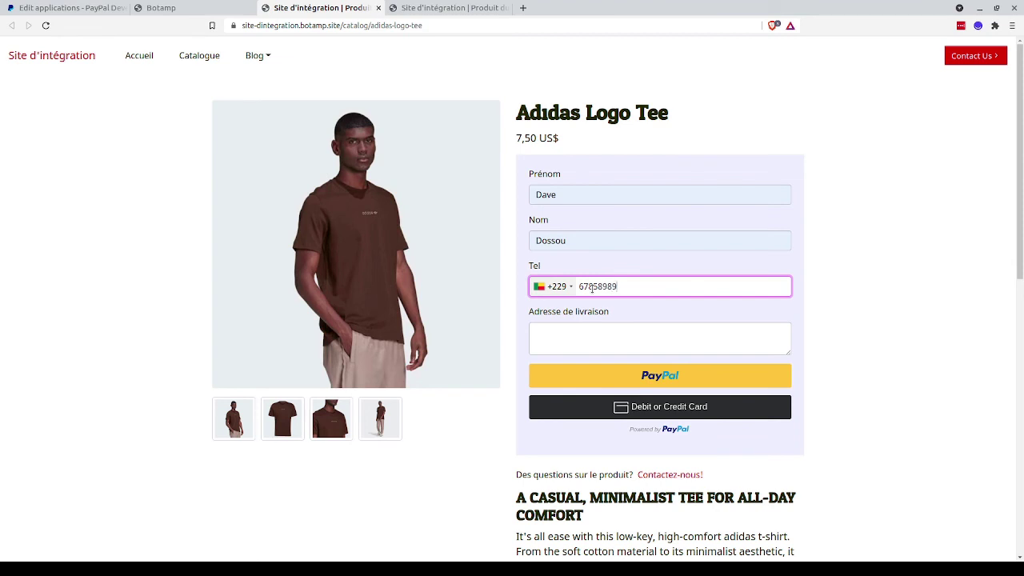
{"action": "left_click", "coordinate": [600, 324]}
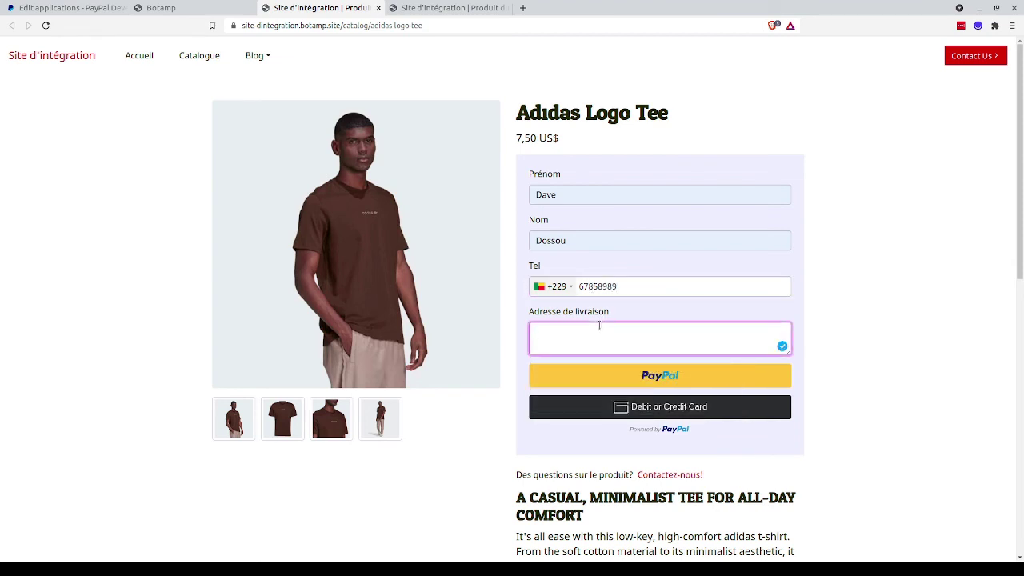
{"action": "type", "text": "Maison Adidas"}
Choose payment by debit or credit card and examine the card and billing address fields of the payment form.
{"action": "left_click", "coordinate": [706, 408]}
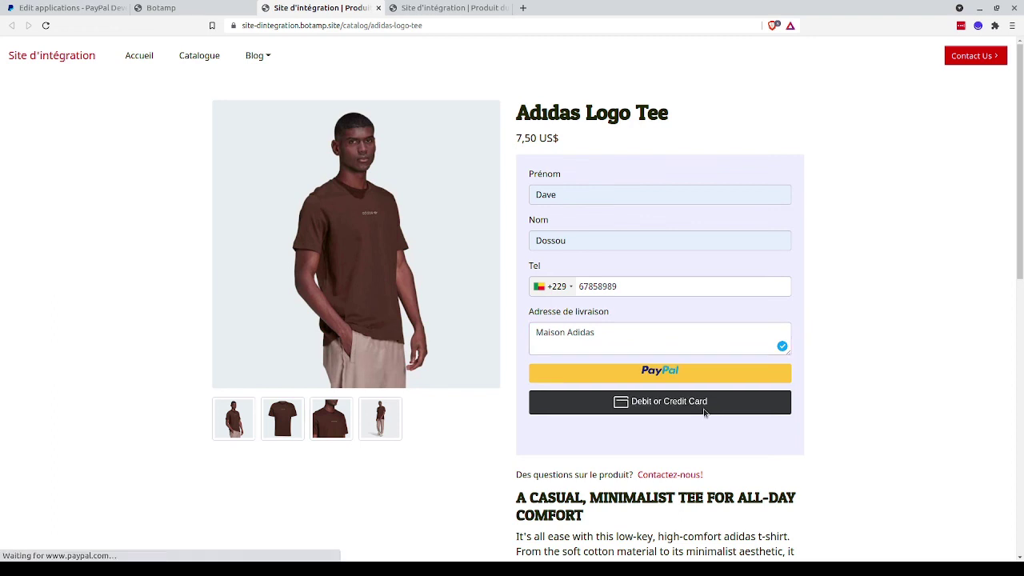
{"action": "scroll", "coordinate": [704, 413], "scroll_direction": "down", "scroll_amount": 4}
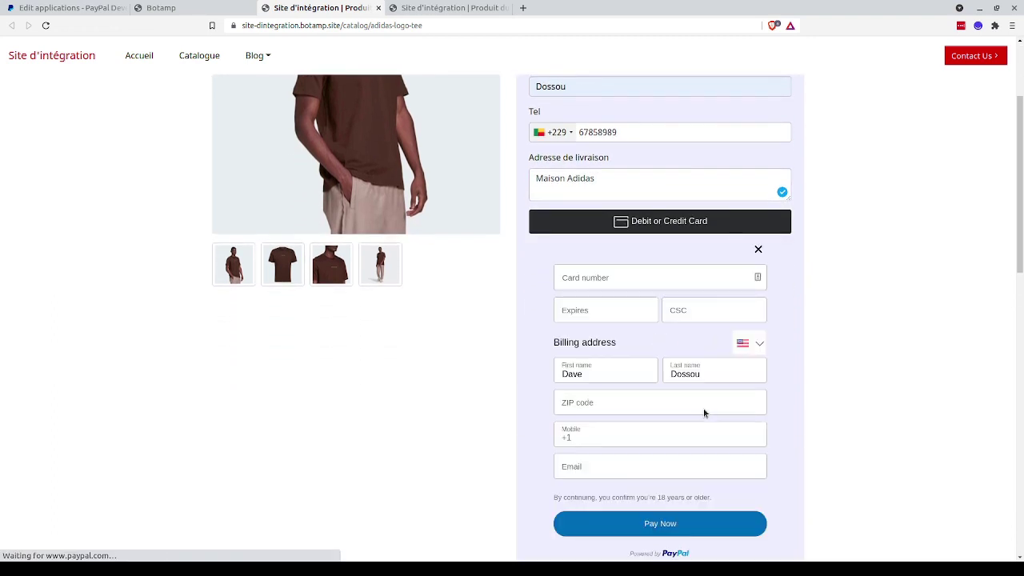
{"action": "scroll", "coordinate": [704, 413], "scroll_direction": "down", "scroll_amount": 4}
{"action": "scroll", "coordinate": [706, 415], "scroll_direction": "up", "scroll_amount": 2}
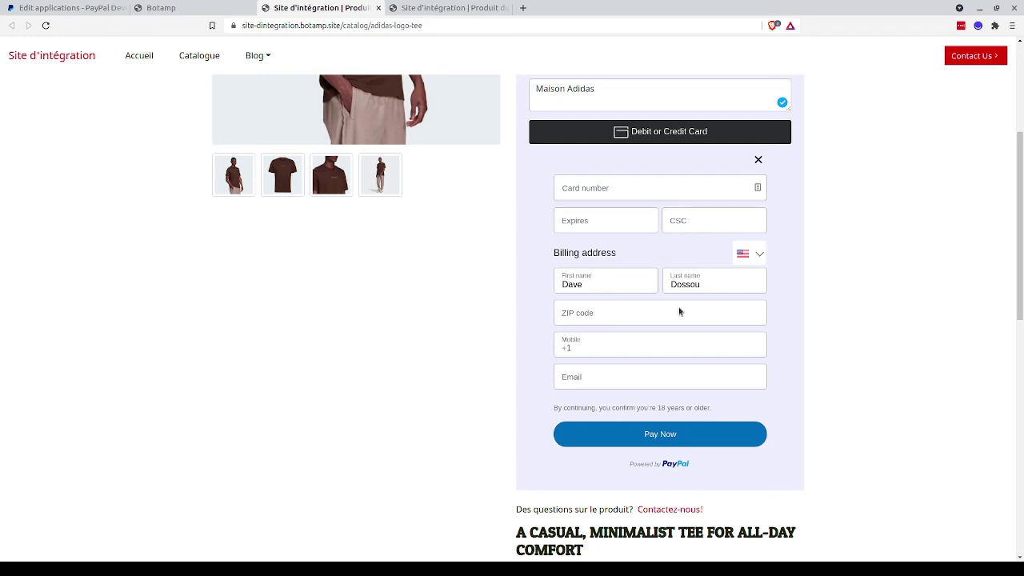
{"action": "scroll", "coordinate": [650, 341], "scroll_direction": "up", "scroll_amount": 2}
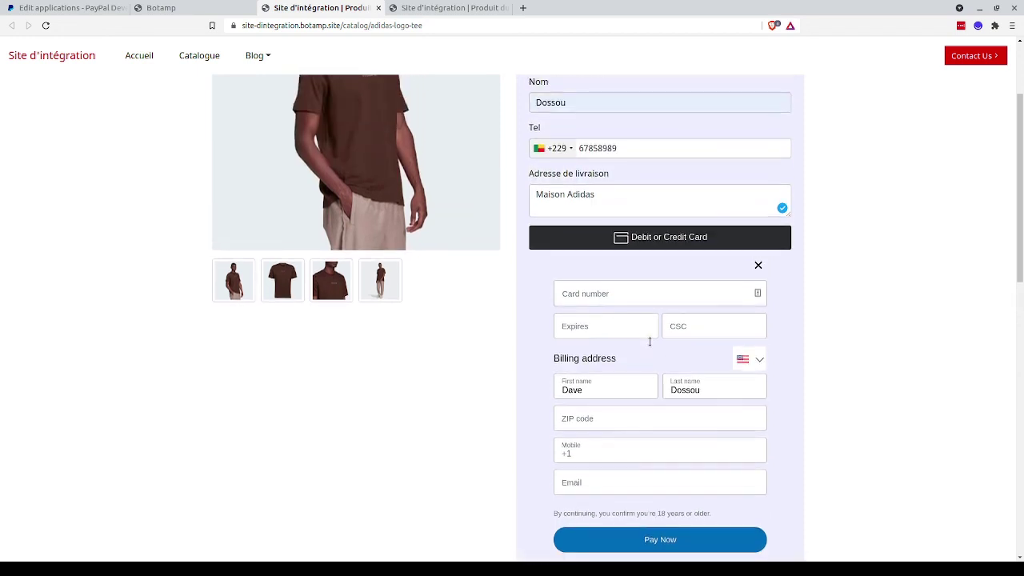
{"action": "scroll", "coordinate": [638, 343], "scroll_direction": "up", "scroll_amount": 1}
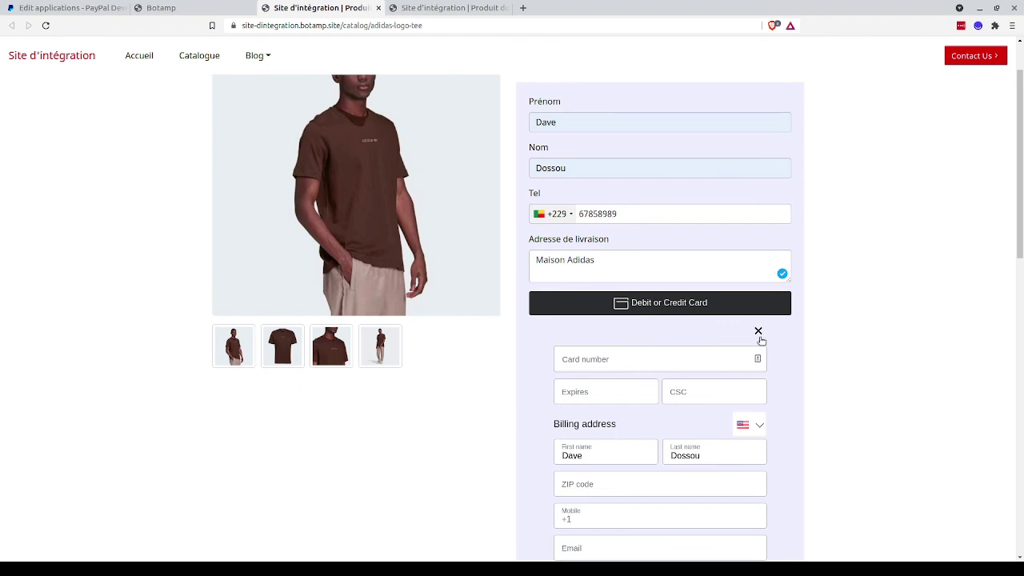
Close the card payment form and start the checkout with PayPal instead.
{"action": "left_click", "coordinate": [760, 336]}
{"action": "left_click", "coordinate": [684, 304]}
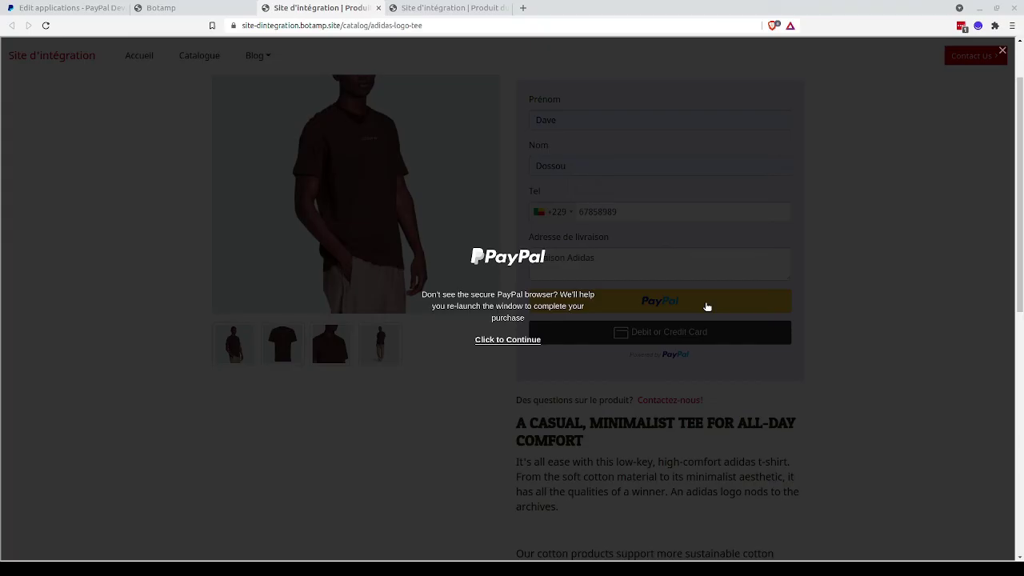